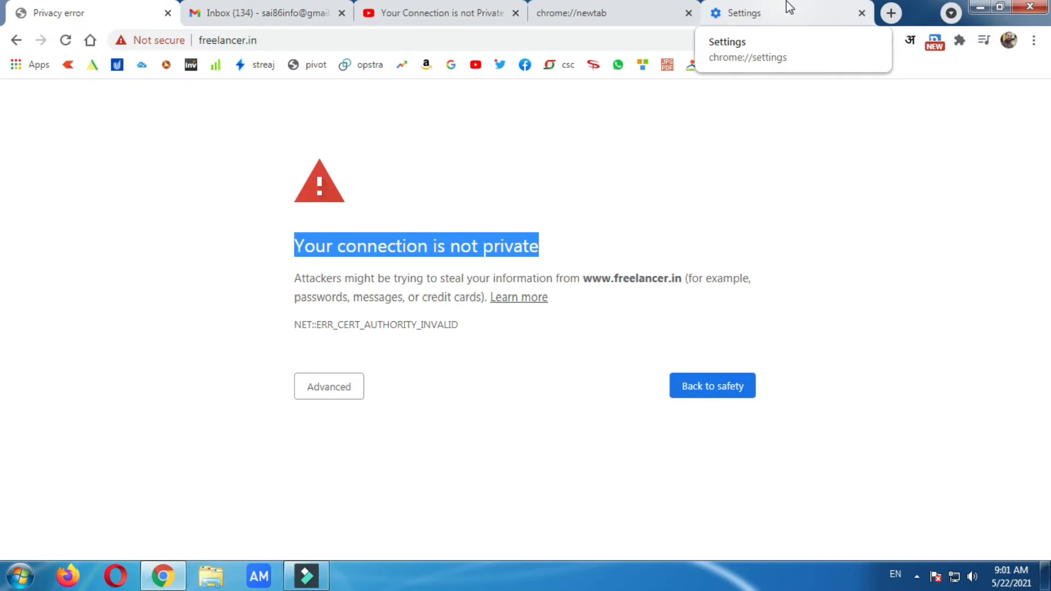
click(756, 10)
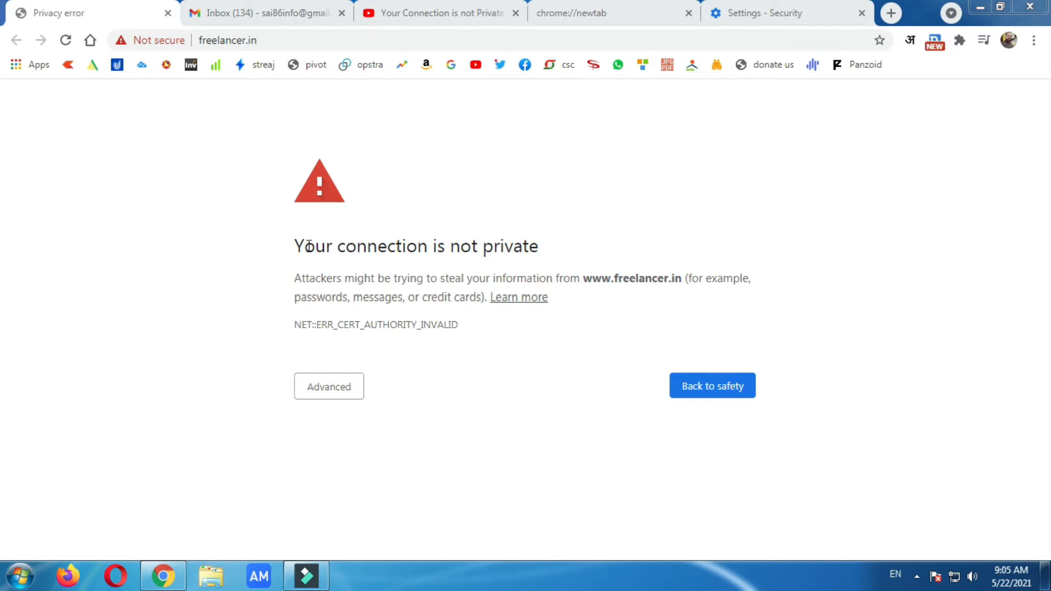
drag(294, 251, 539, 263)
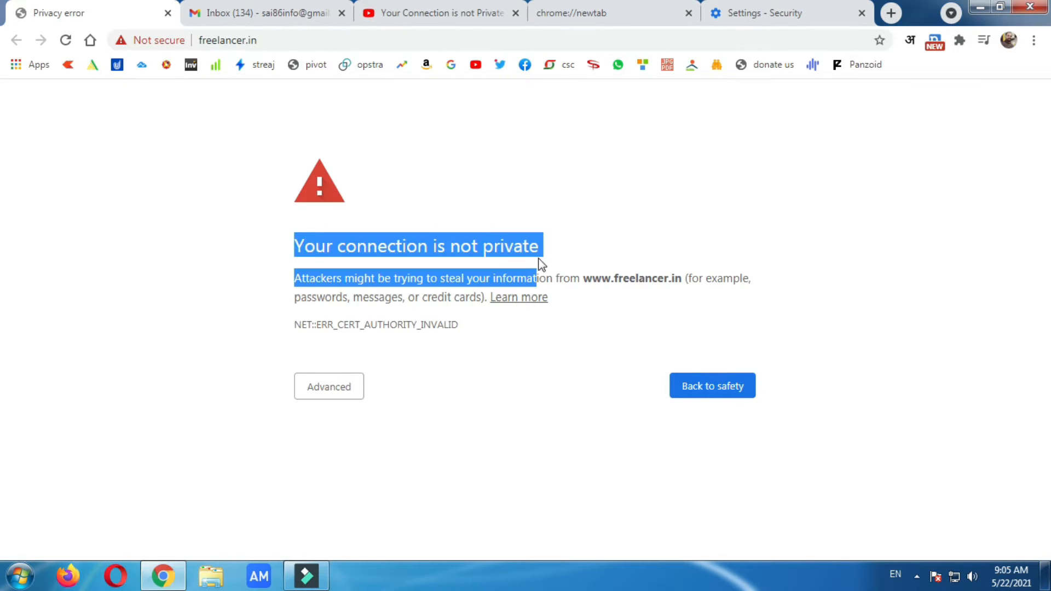
click(584, 375)
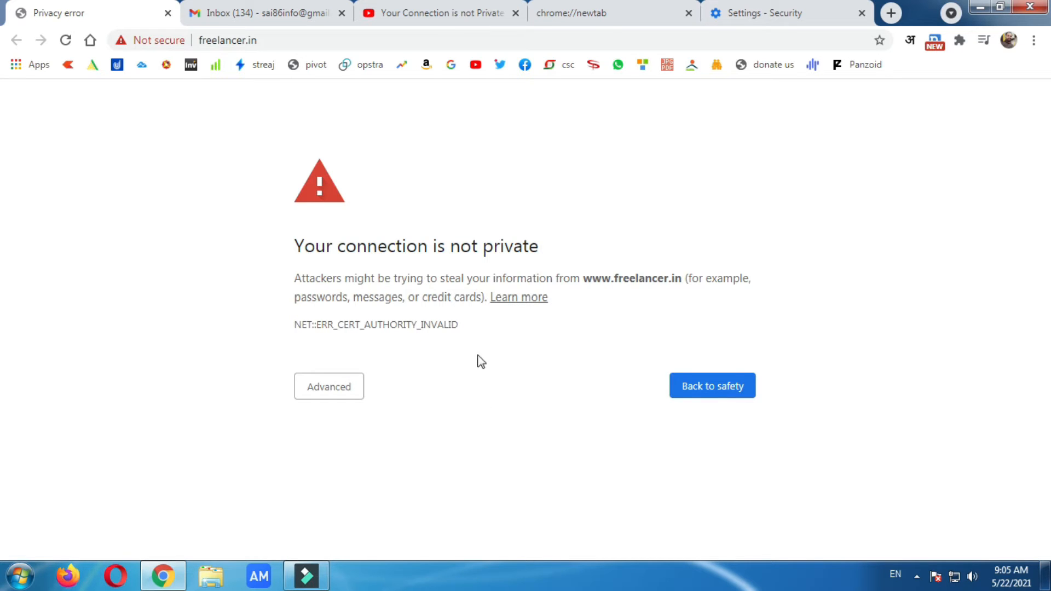
click(361, 394)
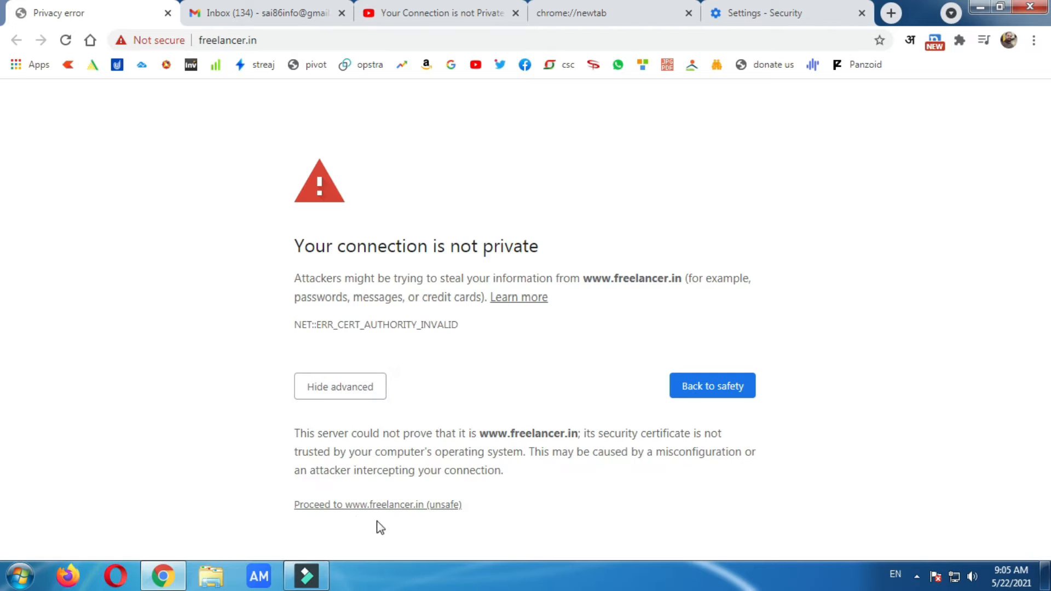
click(351, 506)
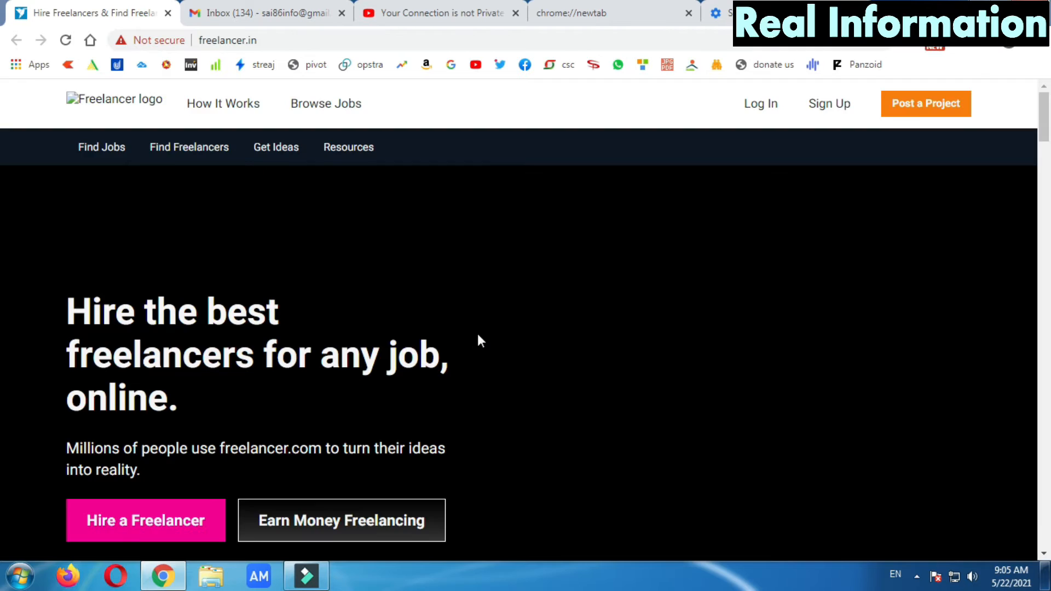
scroll(475, 341, down, 7)
scroll(471, 340, up, 8)
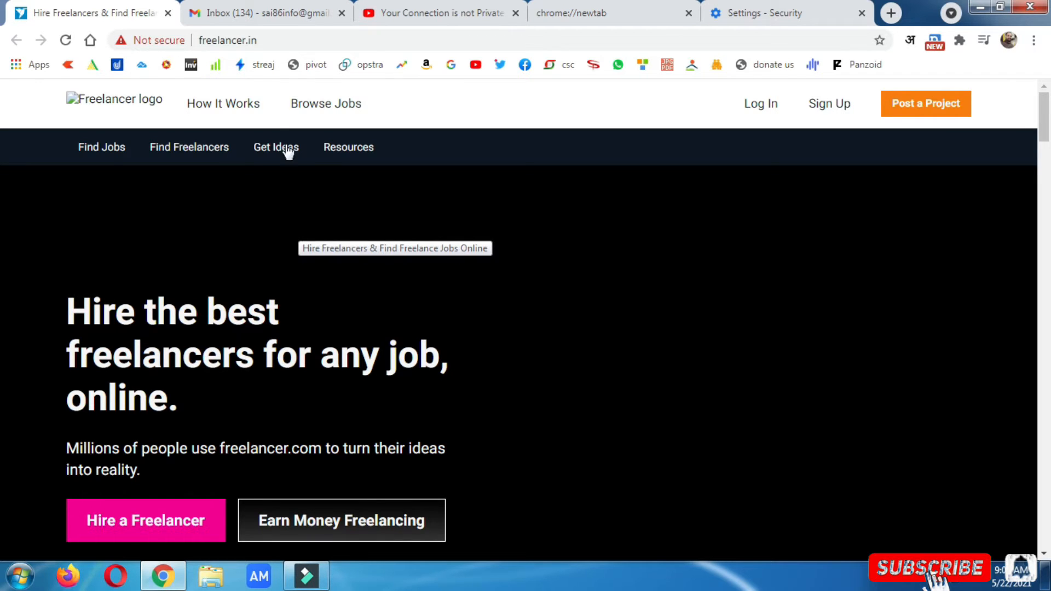
scroll(538, 357, down, 7)
scroll(534, 362, up, 7)
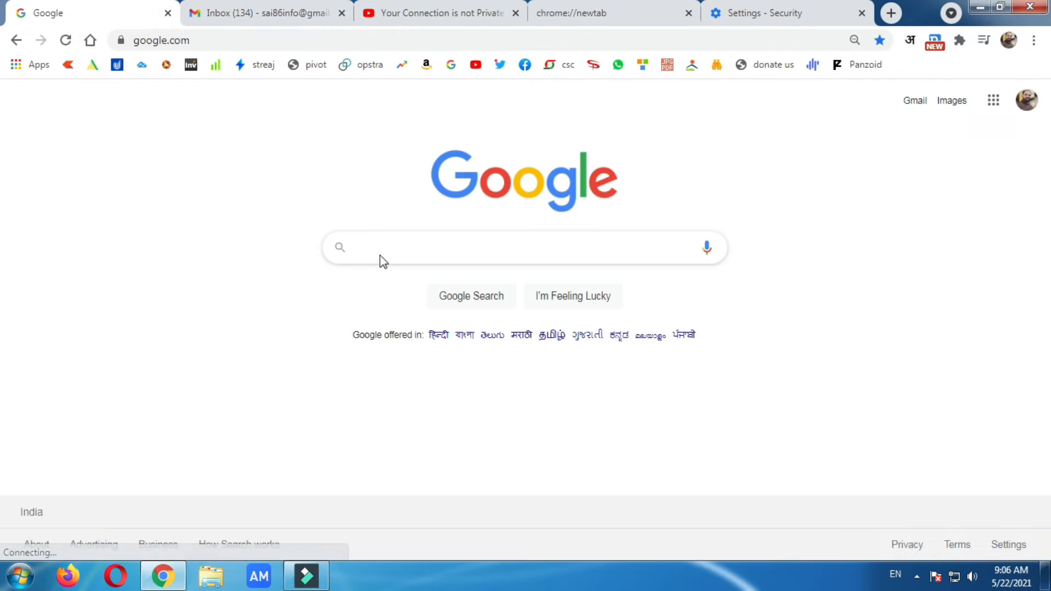
Search Google for freelancer using the recent query and look through the results.
click(390, 239)
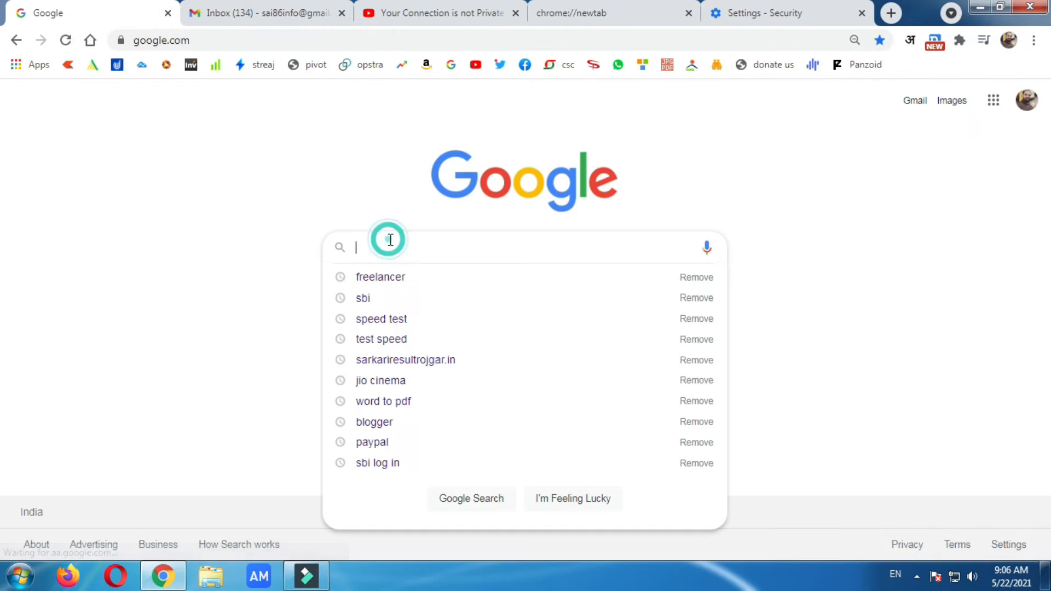
click(394, 278)
scroll(247, 323, down, 3)
scroll(245, 323, up, 3)
click(249, 226)
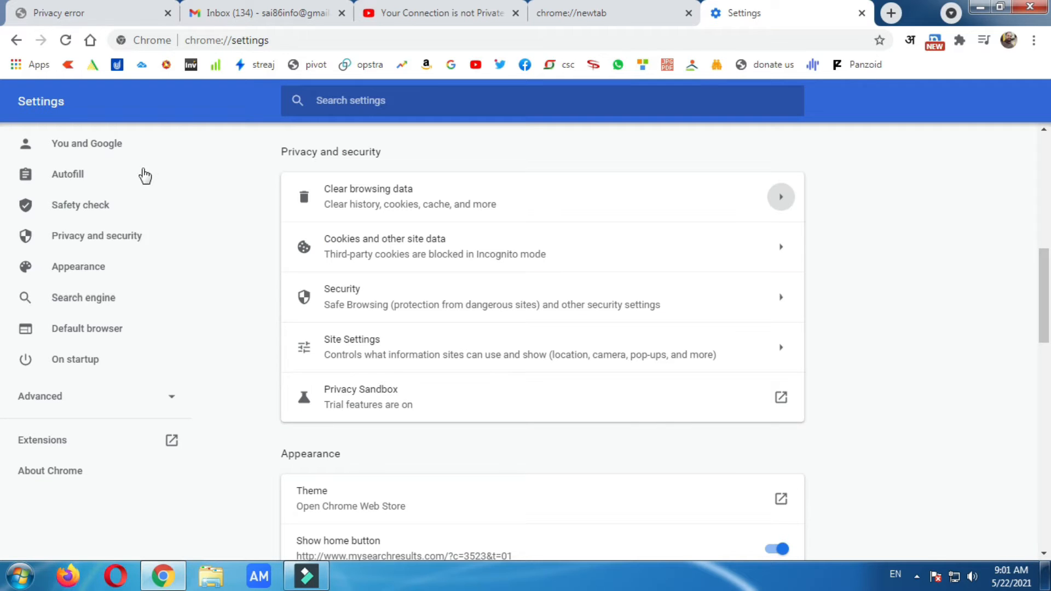
Clear the browsing history, cookies and cached files for all time from the browser settings, and bring up the advanced clearing options.
click(1037, 43)
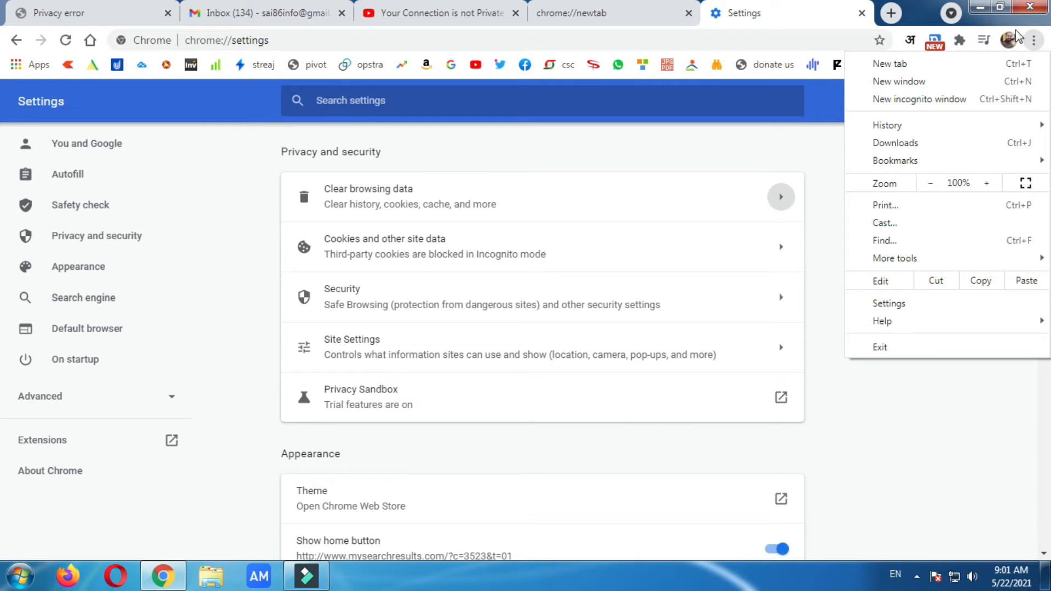
click(930, 7)
click(1033, 44)
click(909, 303)
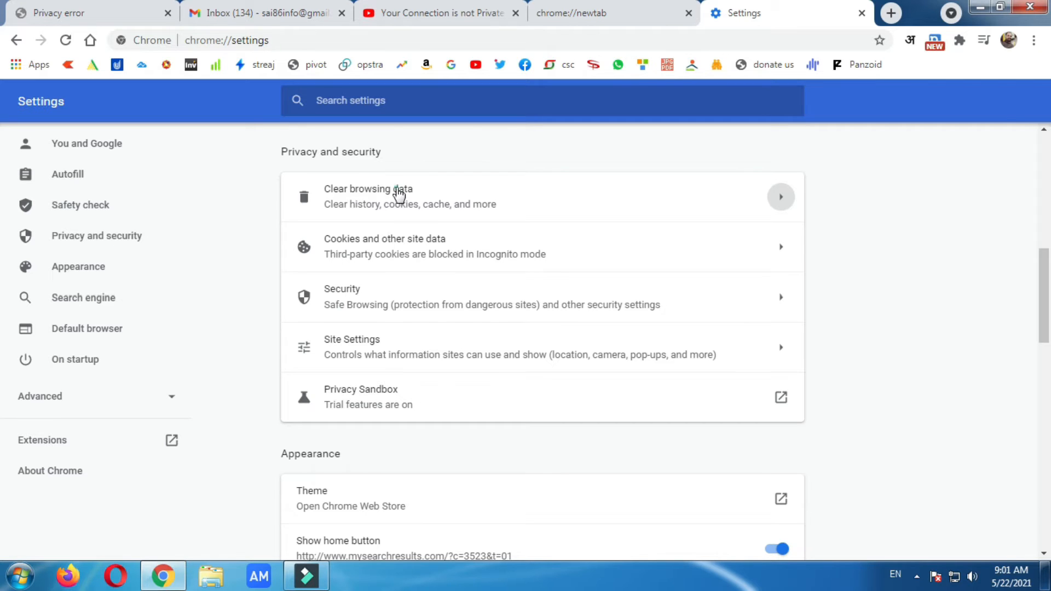
click(399, 194)
click(671, 438)
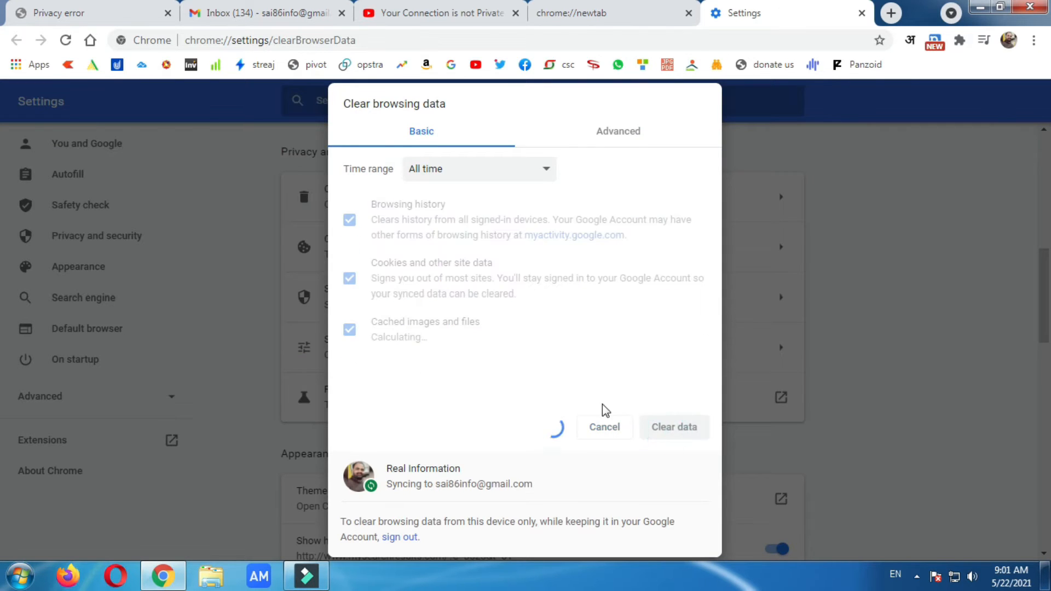
click(359, 203)
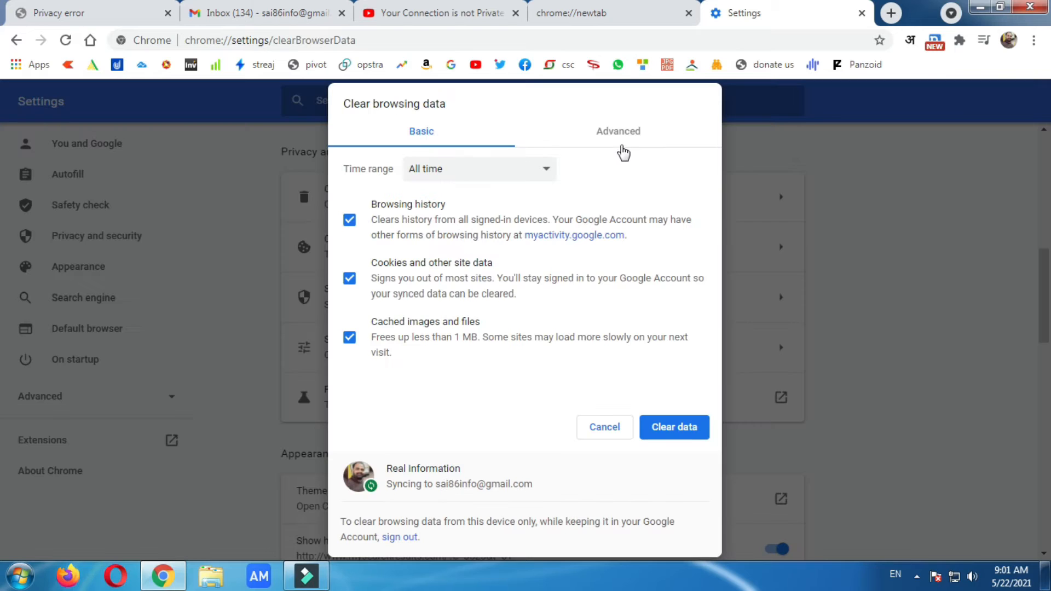
click(621, 137)
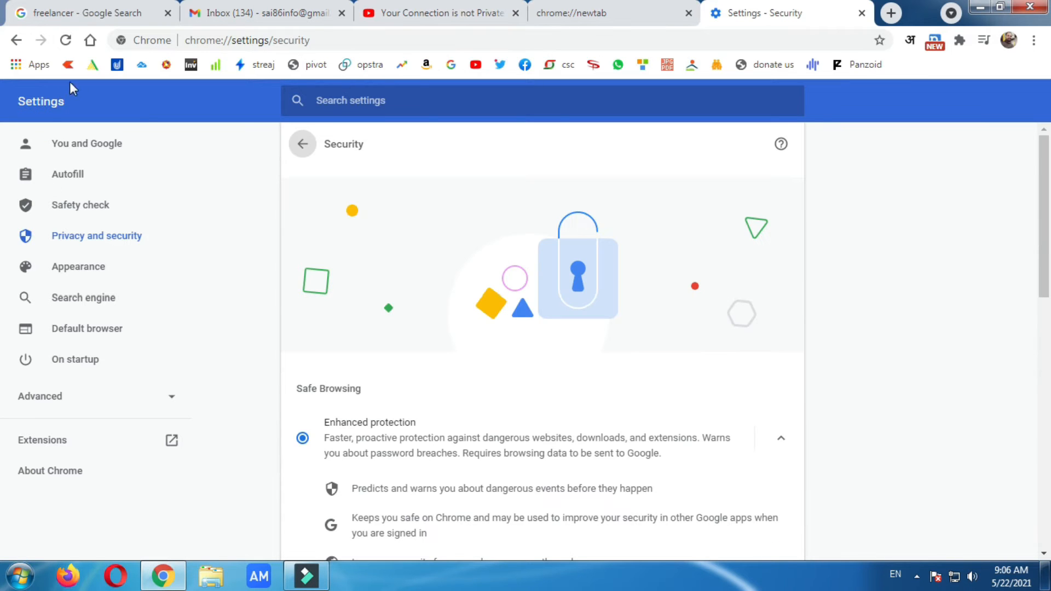
Open the Security page within the browser's privacy and security settings.
click(1034, 40)
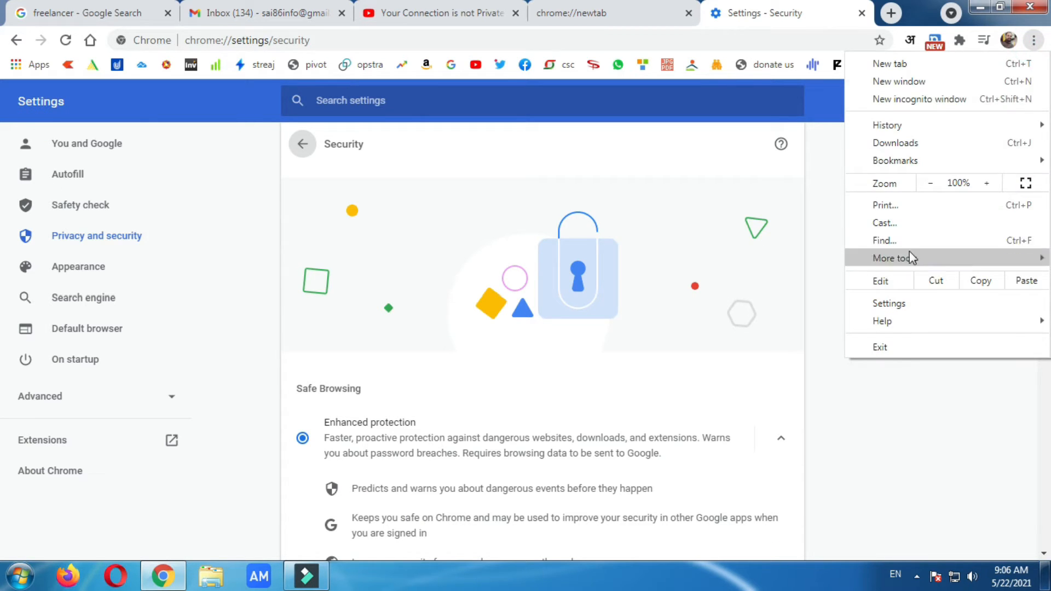
click(909, 300)
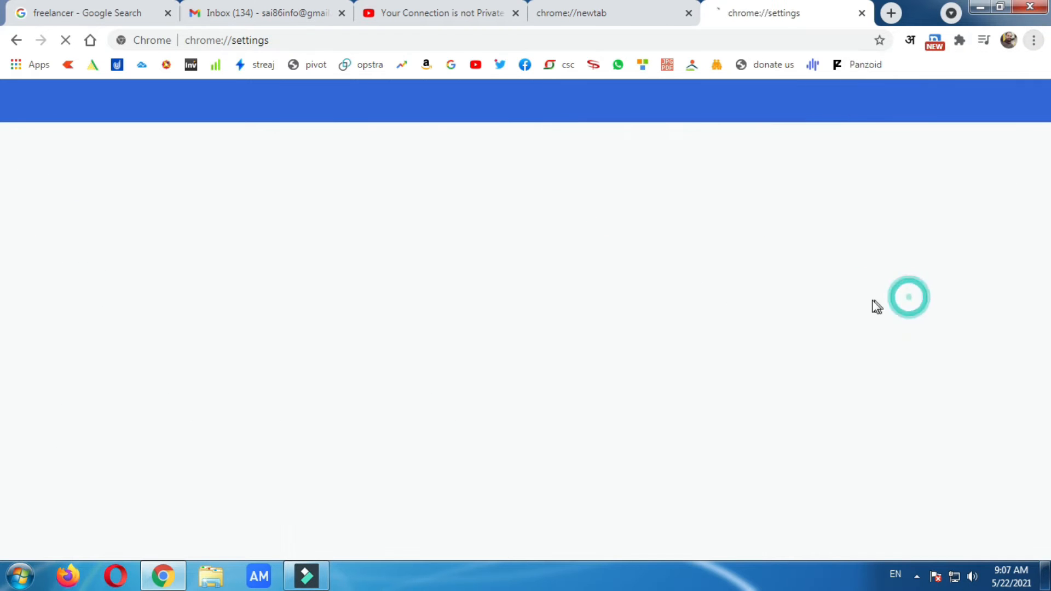
click(65, 240)
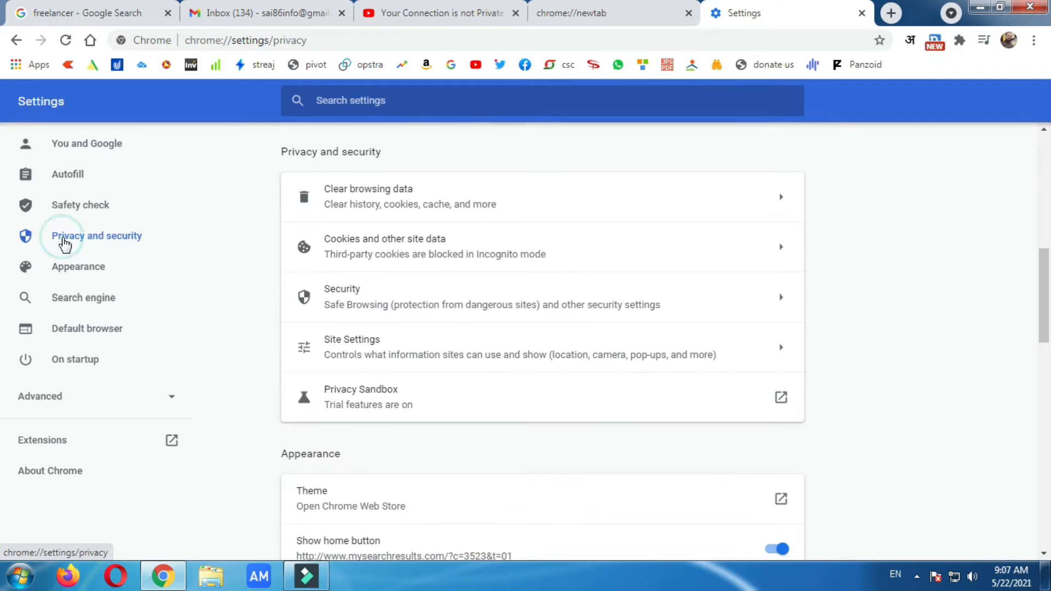
scroll(554, 296, down, 5)
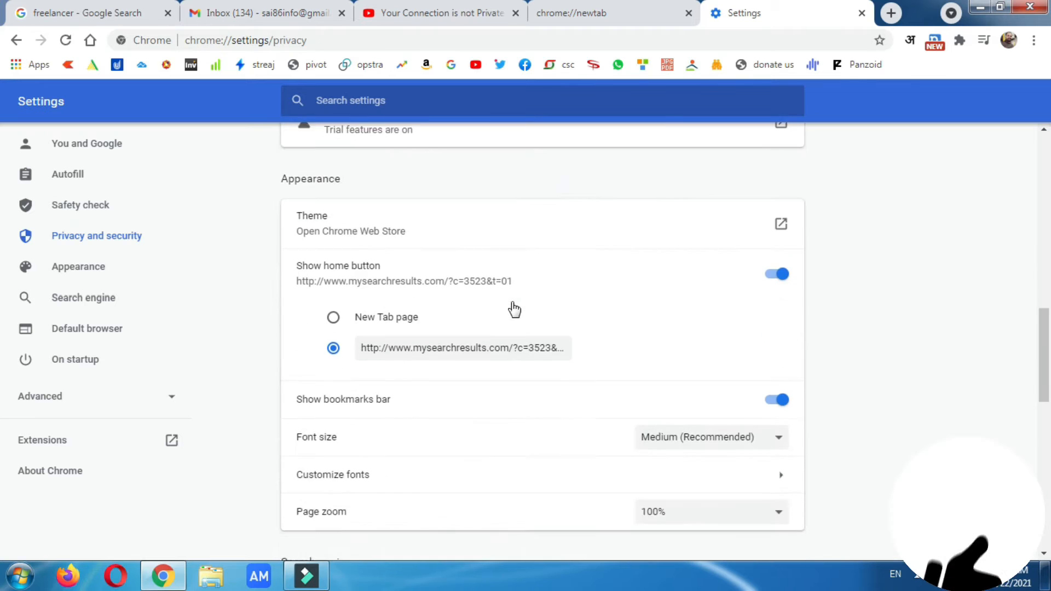
scroll(493, 315, up, 8)
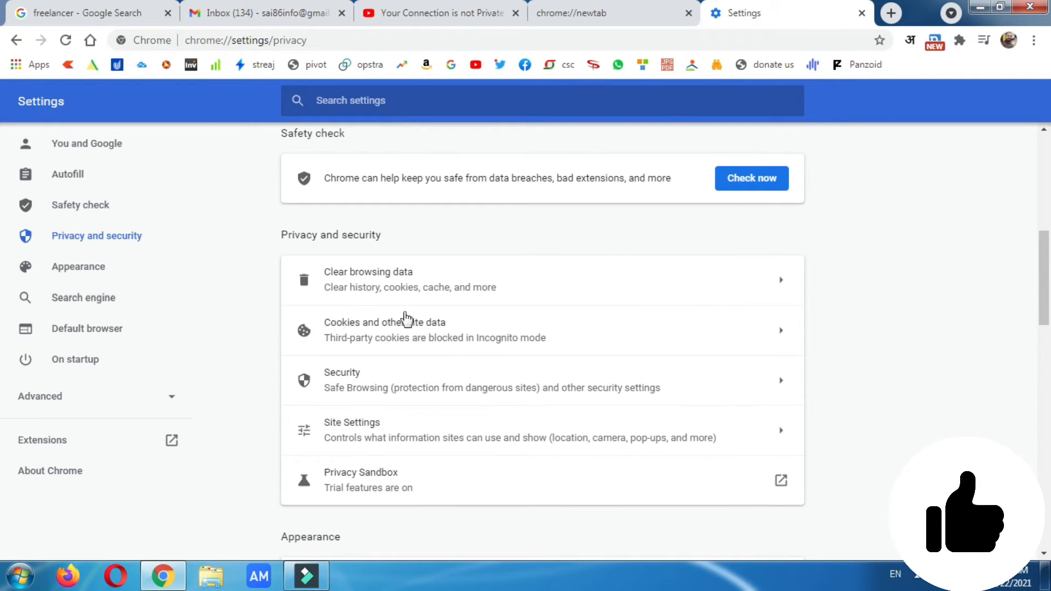
click(783, 381)
Examine the Enhanced, Standard and No protection options under Safe Browsing.
scroll(819, 364, down, 3)
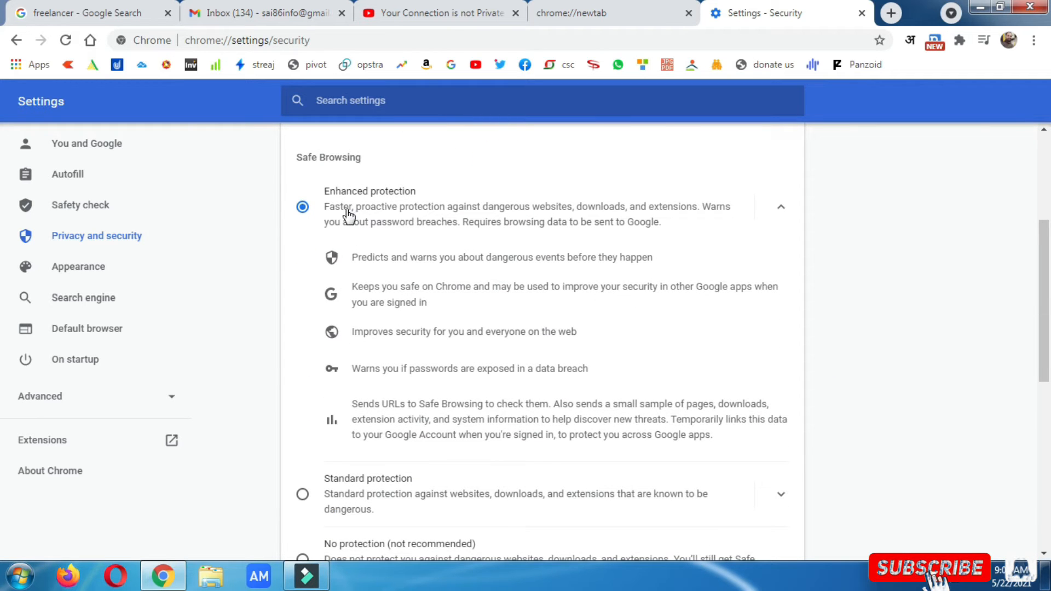
scroll(378, 363, down, 2)
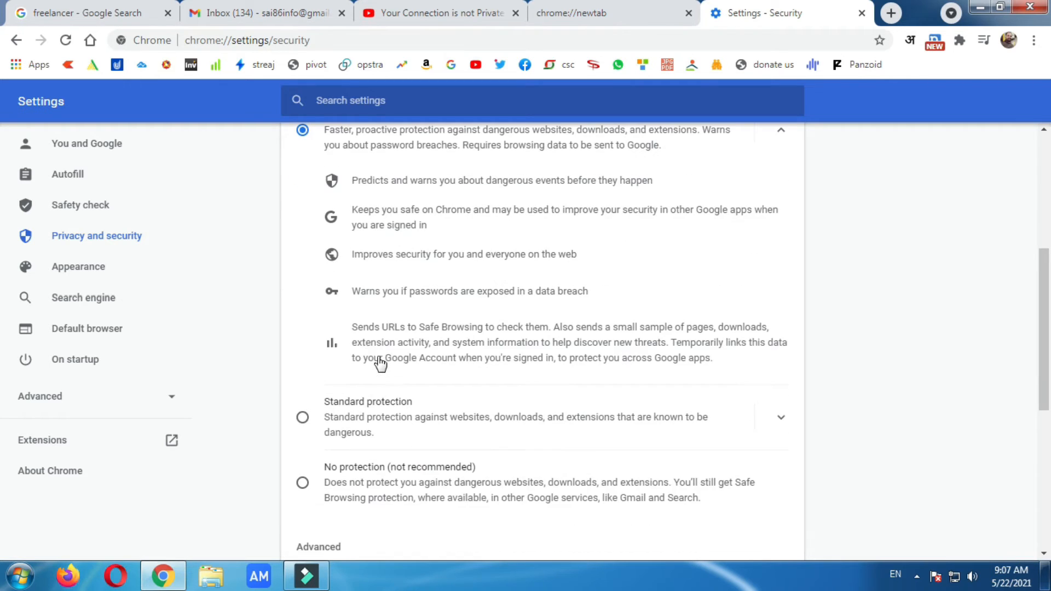
scroll(372, 350, up, 3)
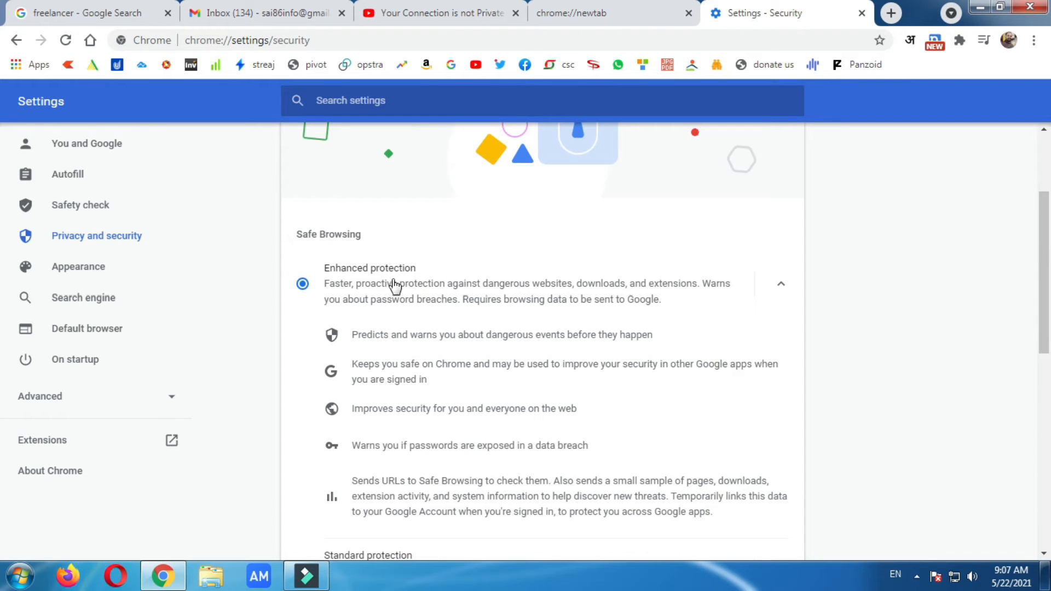
scroll(408, 283, down, 3)
scroll(350, 351, down, 2)
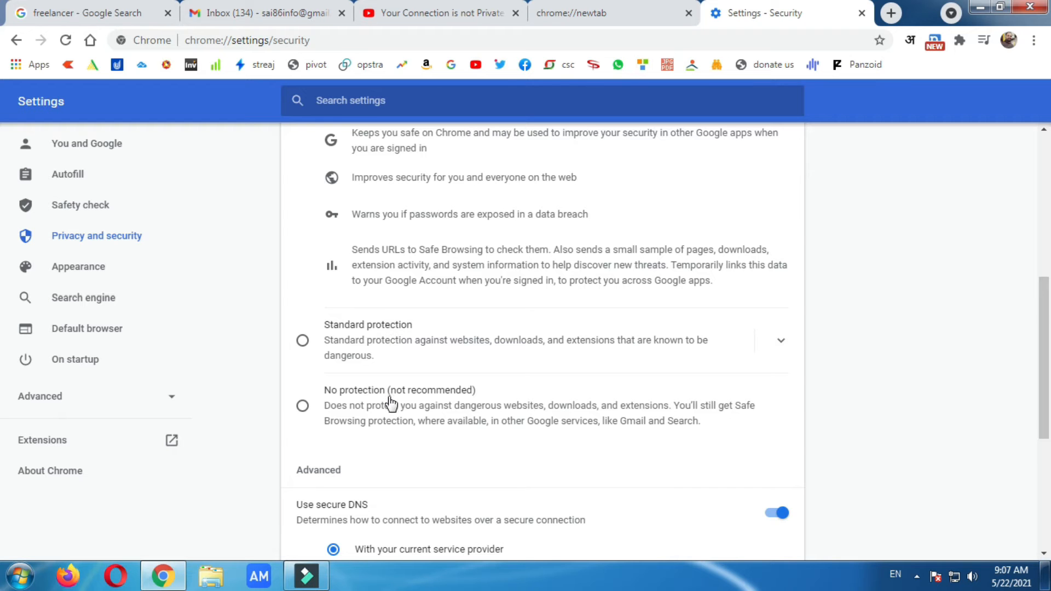
scroll(389, 402, up, 4)
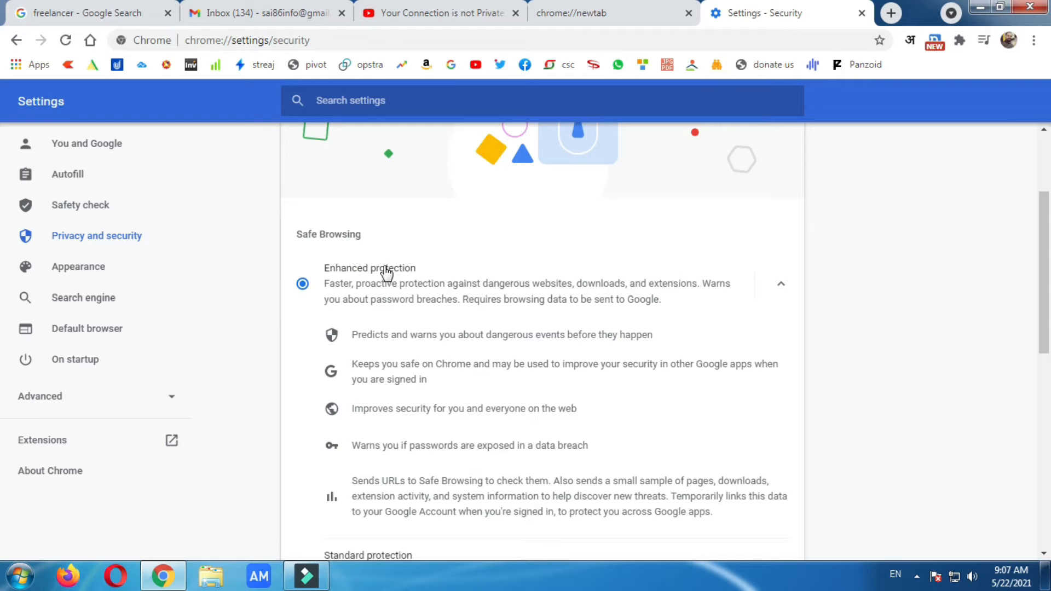
scroll(387, 274, down, 3)
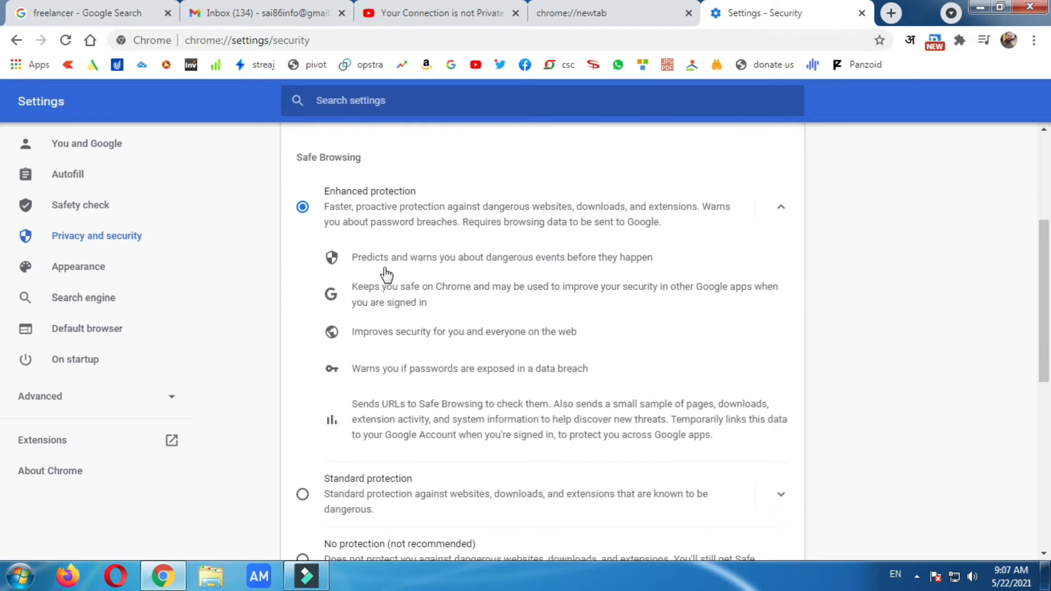
Switch Safe Browsing to Standard protection and review its description and sub-options.
click(303, 419)
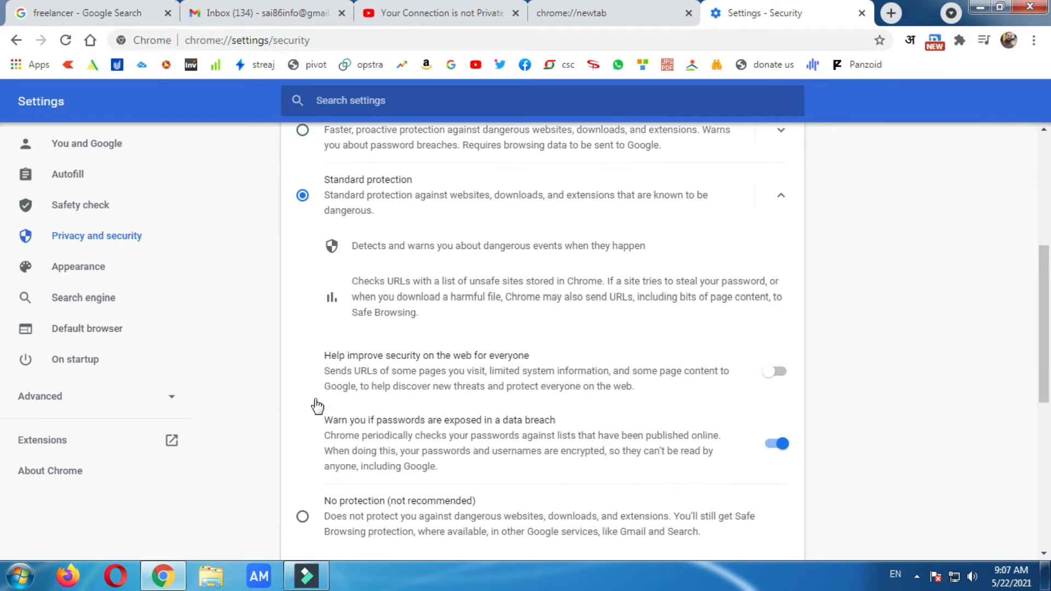
scroll(374, 336, up, 1)
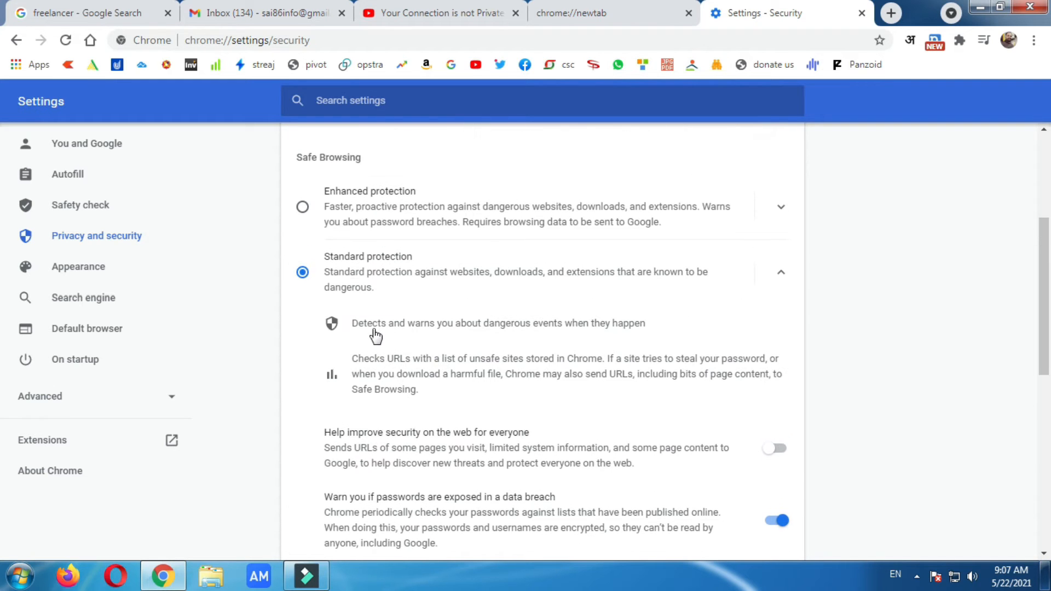
scroll(365, 284, down, 1)
scroll(366, 284, down, 2)
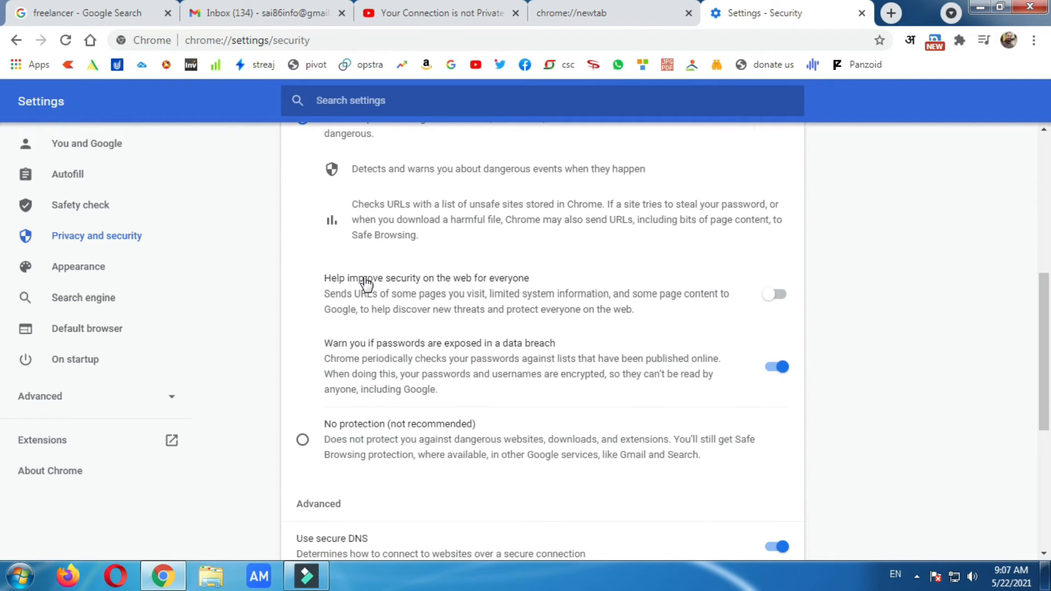
scroll(364, 284, up, 1)
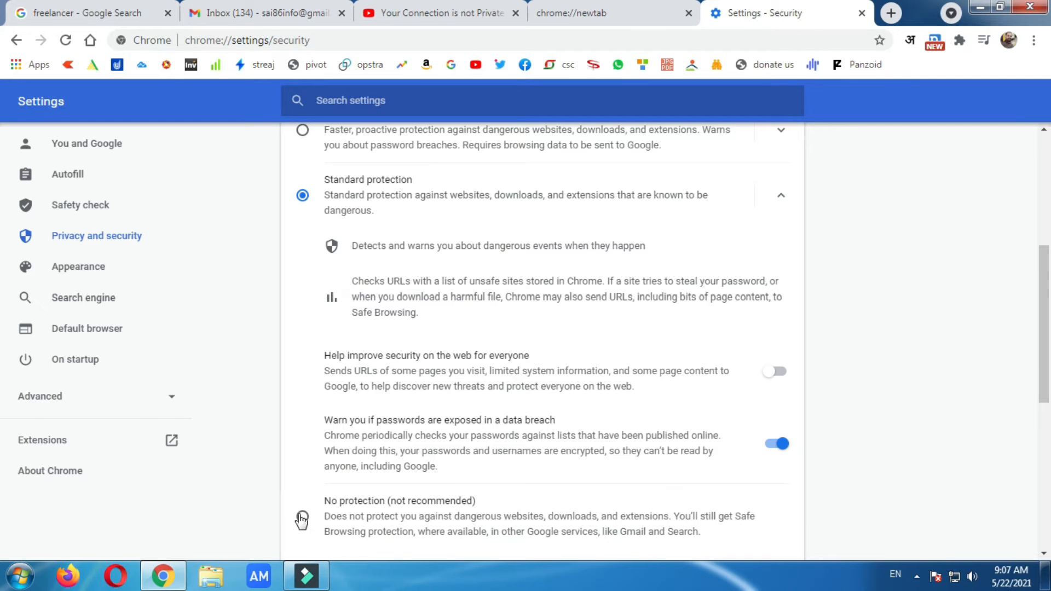
scroll(383, 356, down, 2)
scroll(394, 352, up, 2)
Turn off Safe Browsing by choosing No protection (not recommended) and confirm the change.
click(301, 517)
click(679, 374)
scroll(558, 319, down, 4)
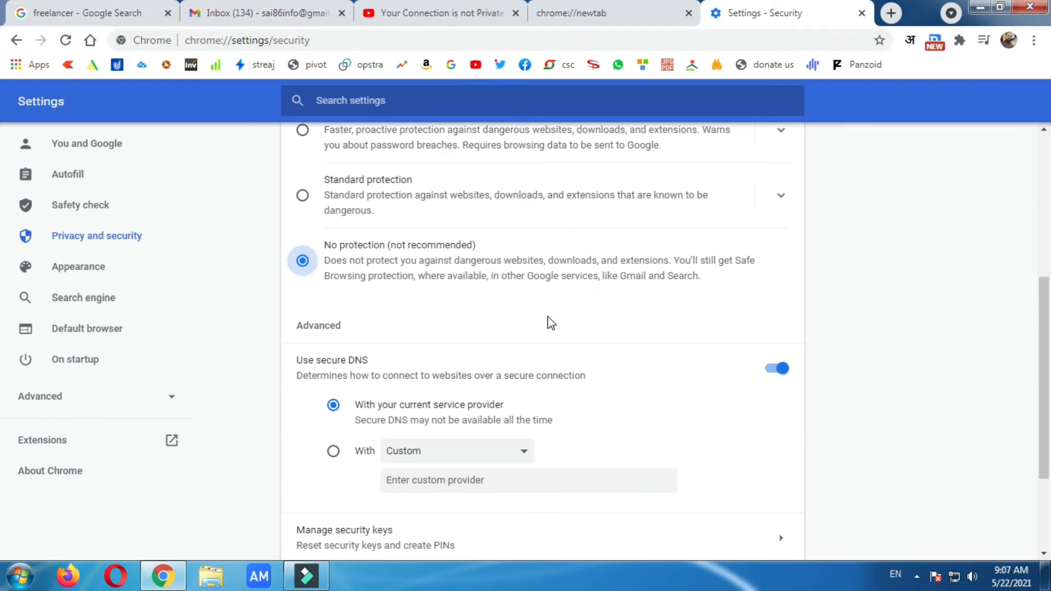
scroll(512, 400, down, 3)
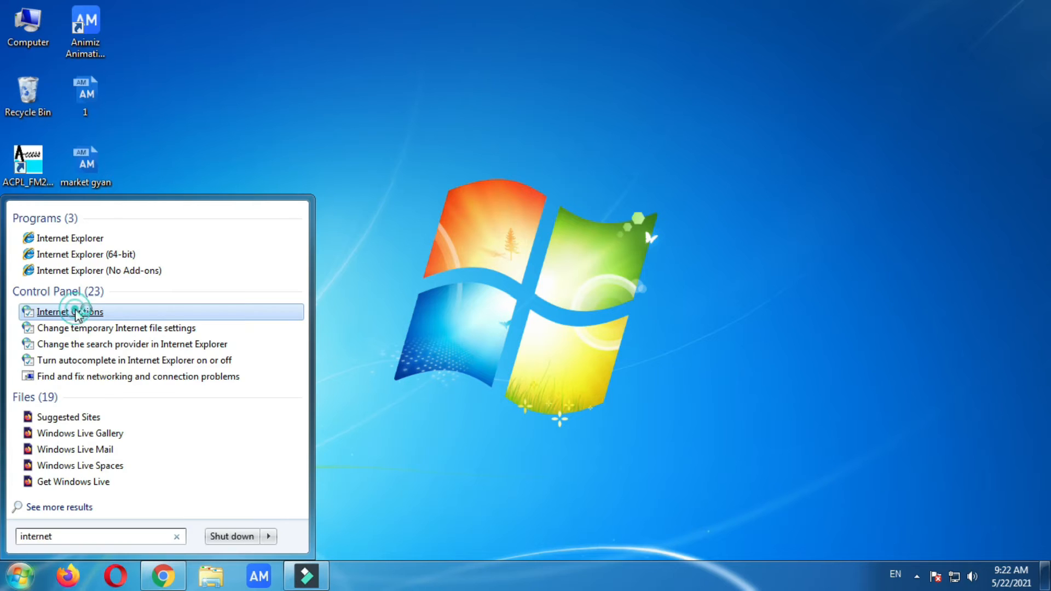
Open Windows Internet Options and set the Internet zone's security level to Medium-high.
click(82, 311)
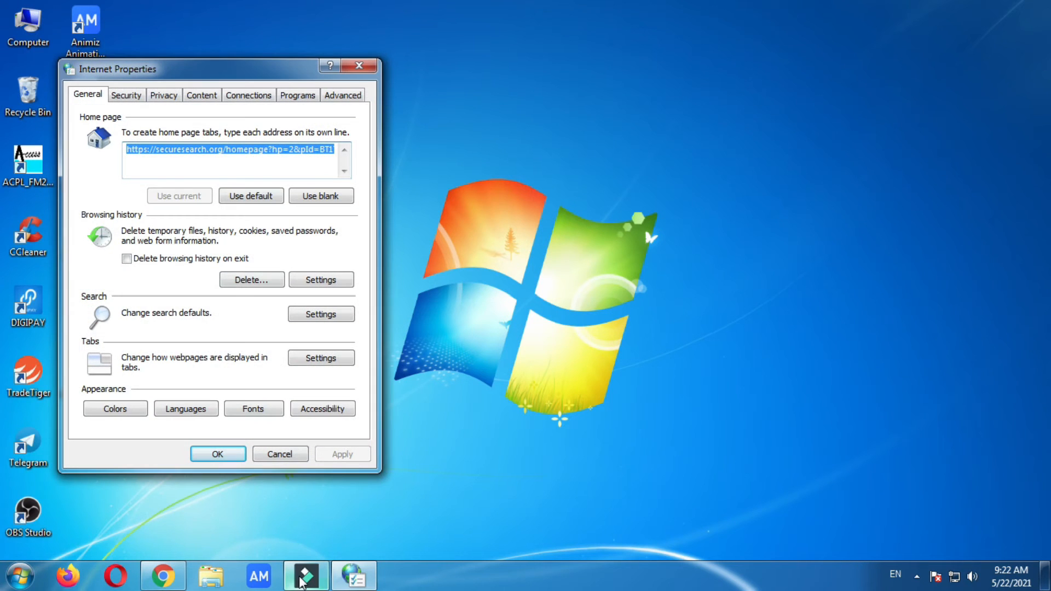
drag(234, 70, 393, 22)
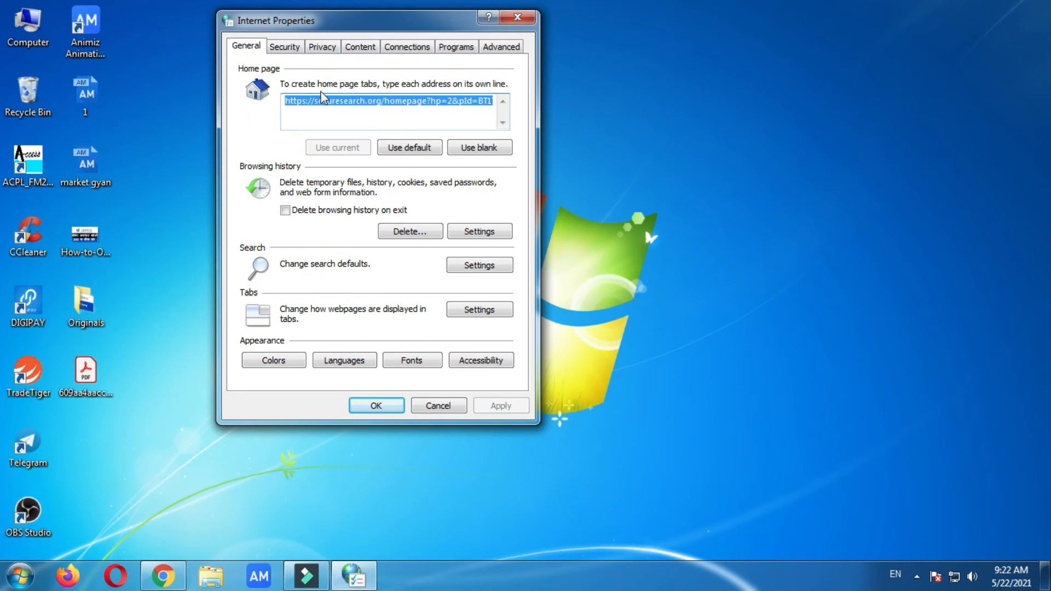
click(284, 48)
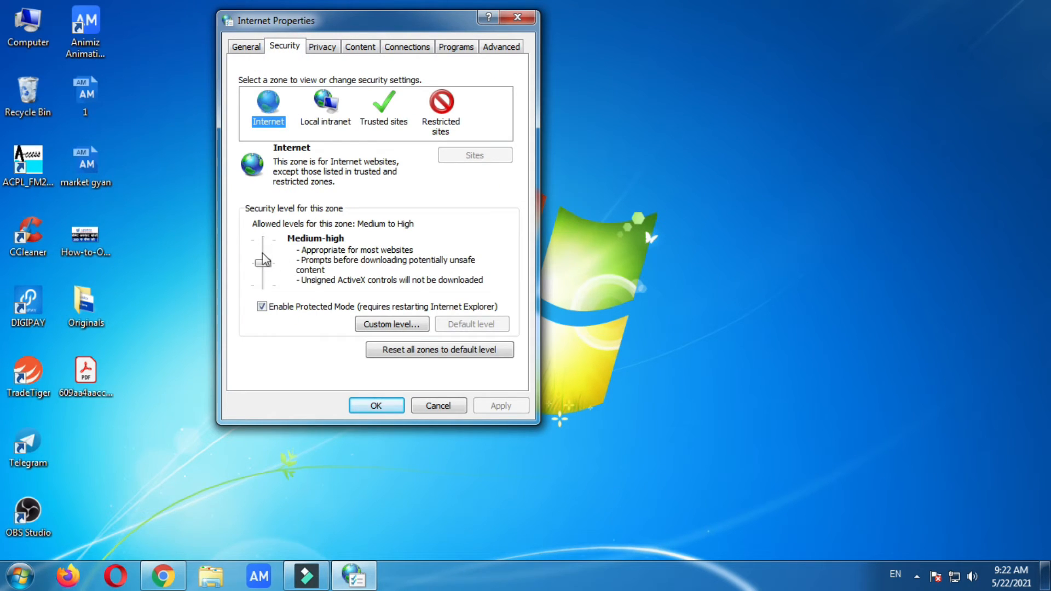
mouse_move(264, 265)
mouse_down()
mouse_move(263, 239)
mouse_move(263, 280)
mouse_move(265, 271)
mouse_up()
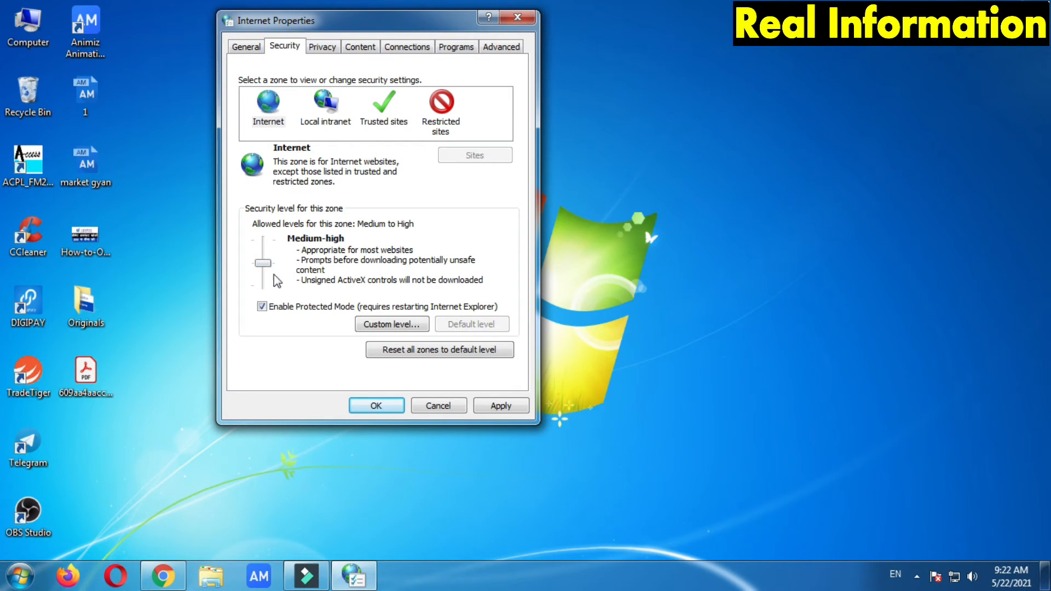
Disable the publisher's and server certificate revocation checks in the advanced security settings of Internet Properties.
click(500, 46)
scroll(284, 171, up, 15)
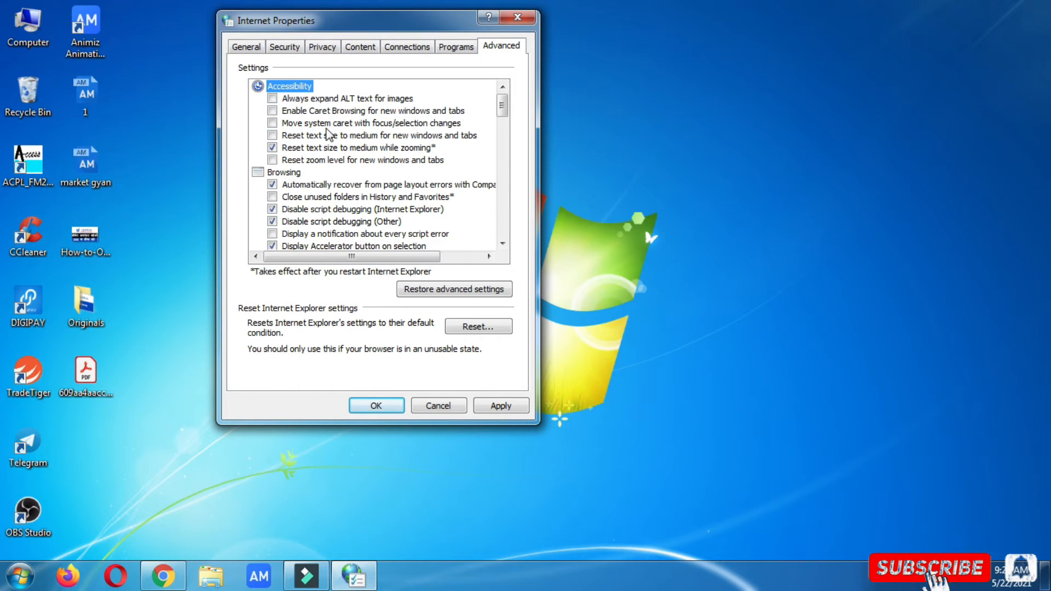
scroll(328, 134, down, 20)
scroll(314, 185, down, 3)
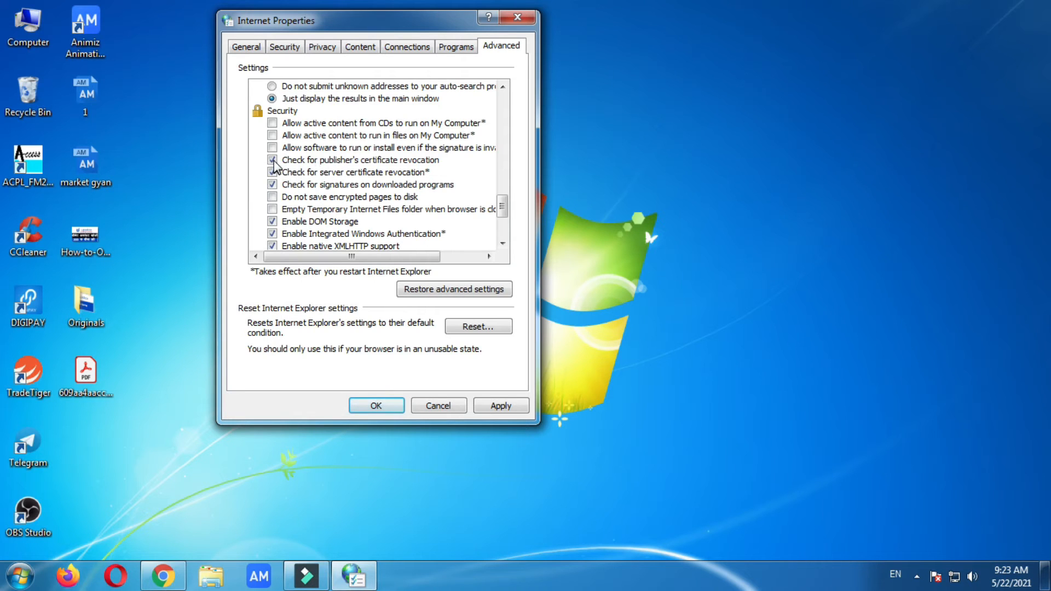
click(273, 159)
click(272, 172)
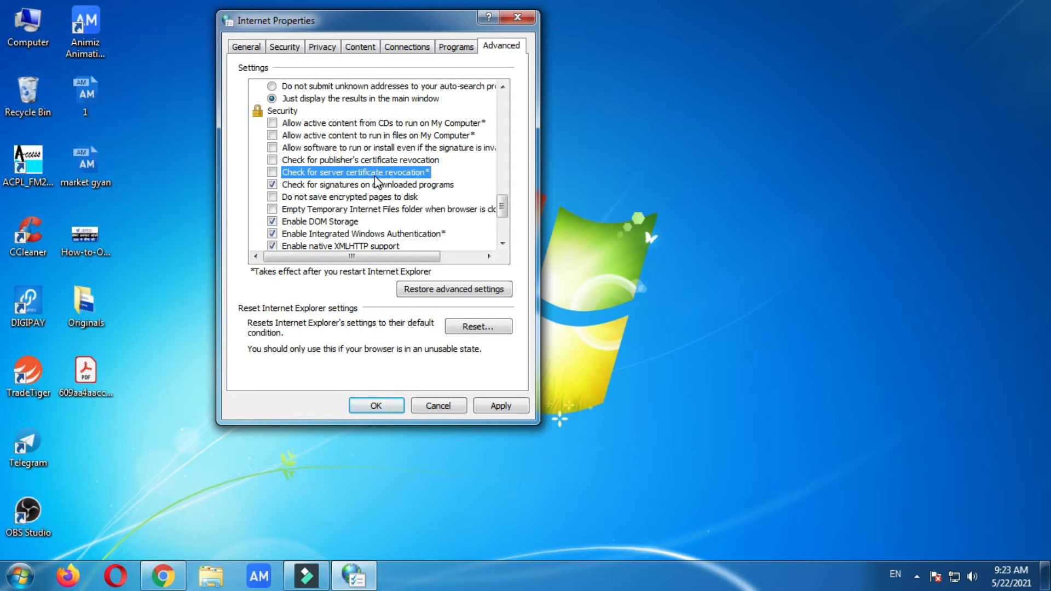
Disable Use SSL 3.0 with TLS 1.0, 1.1 and 1.2 left enabled, and apply the Internet Properties changes.
scroll(374, 176, down, 1)
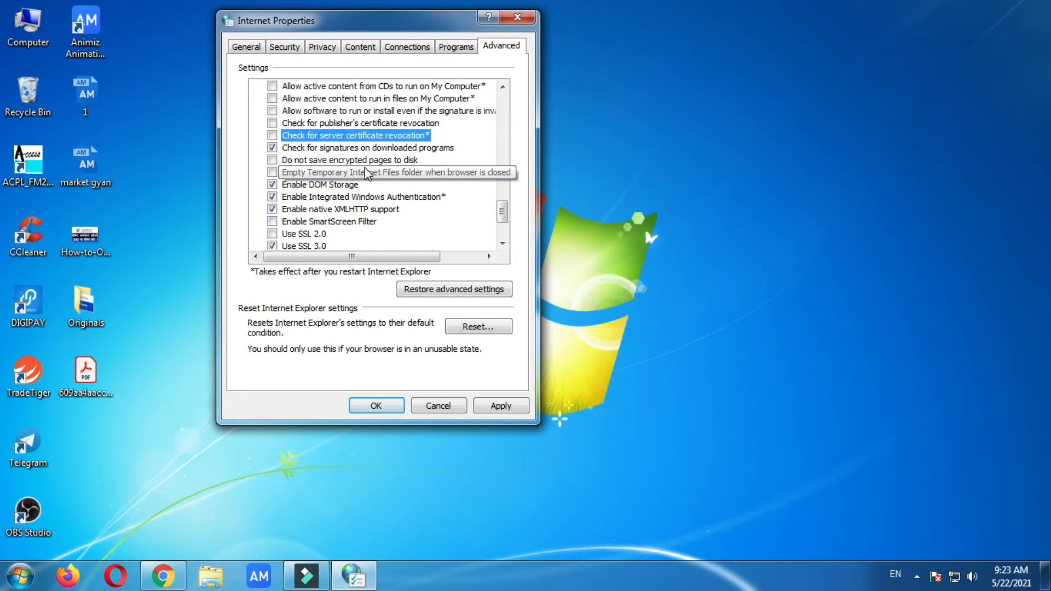
scroll(363, 179, down, 2)
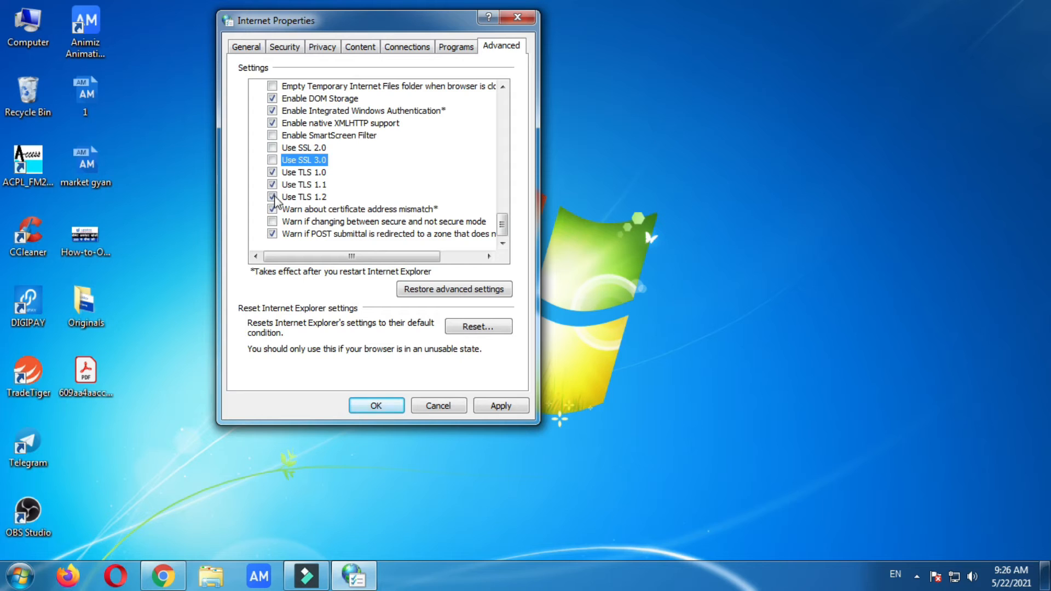
click(454, 172)
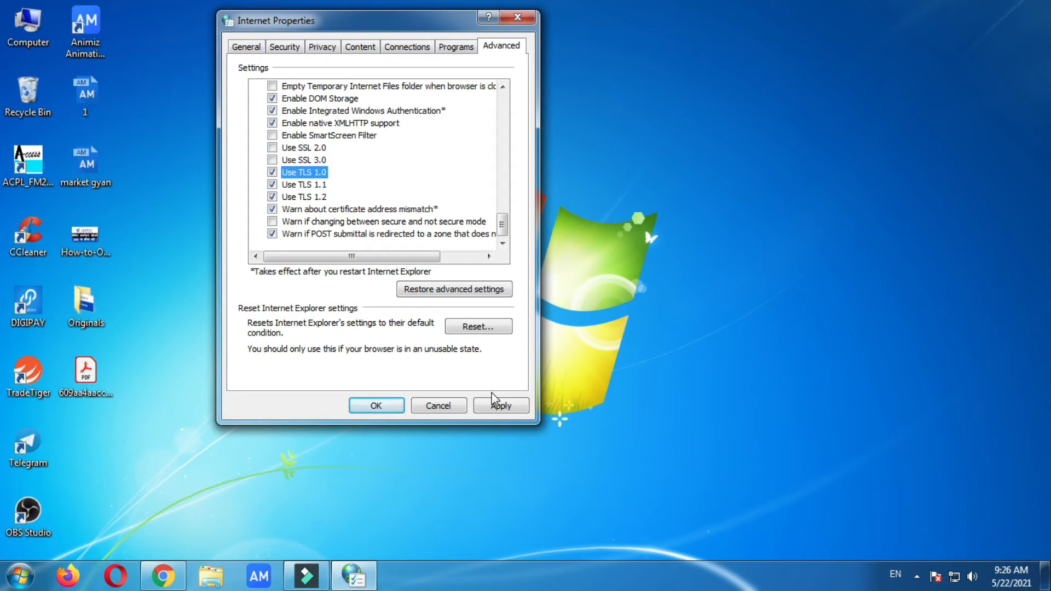
click(500, 406)
click(376, 406)
right_click(526, 16)
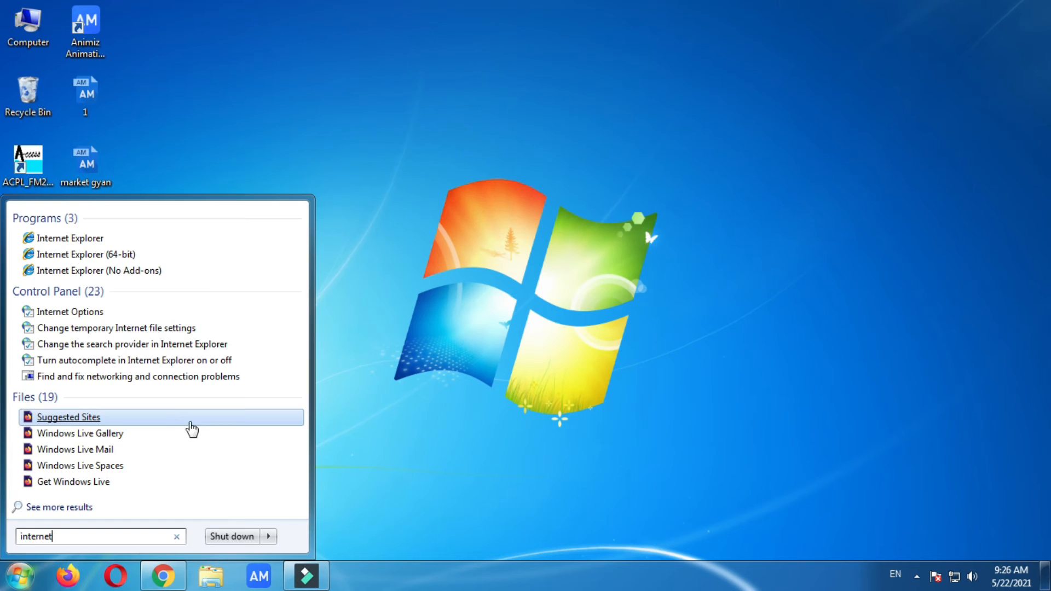
Reopen Internet Options and examine the security levels of the Internet and Local intranet zones.
click(70, 311)
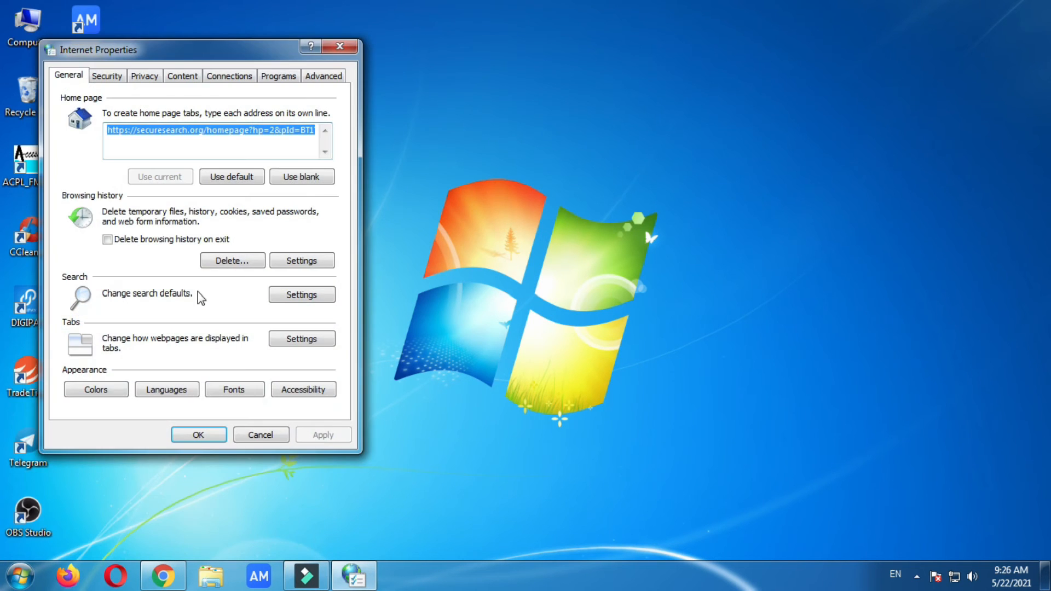
click(264, 69)
click(226, 67)
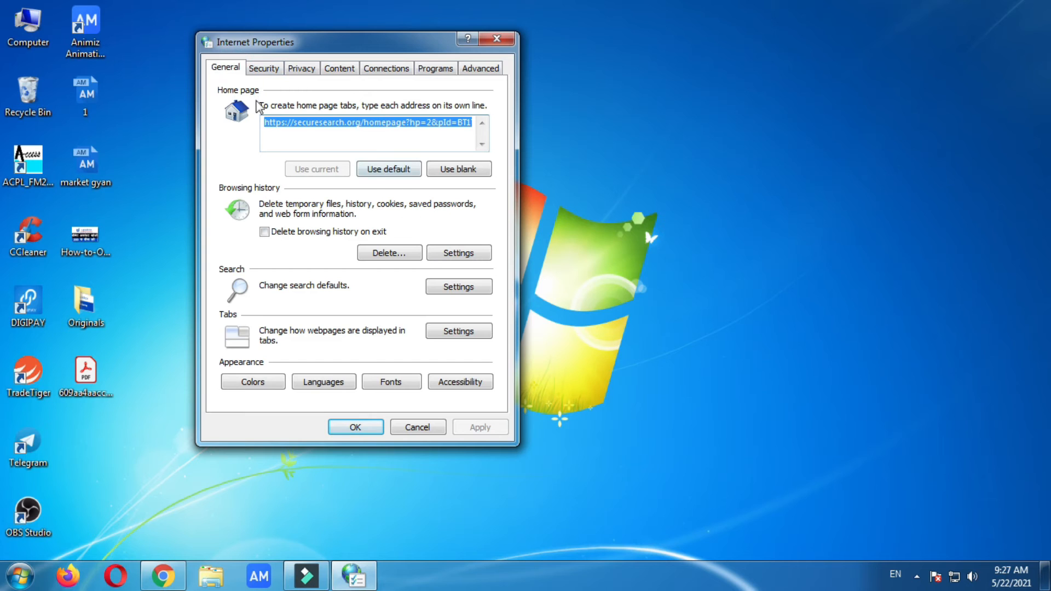
click(266, 66)
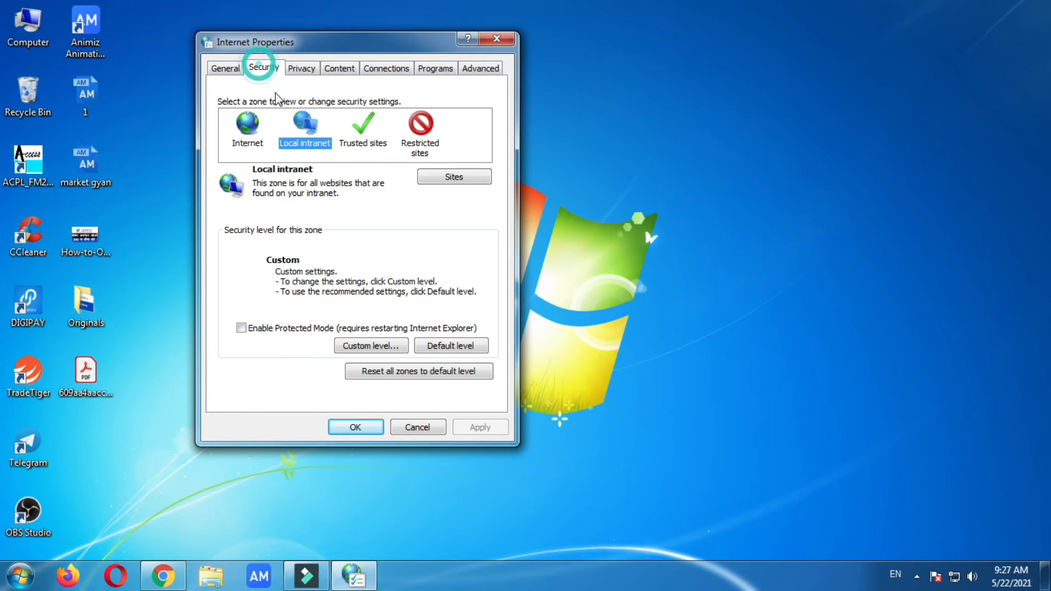
click(248, 129)
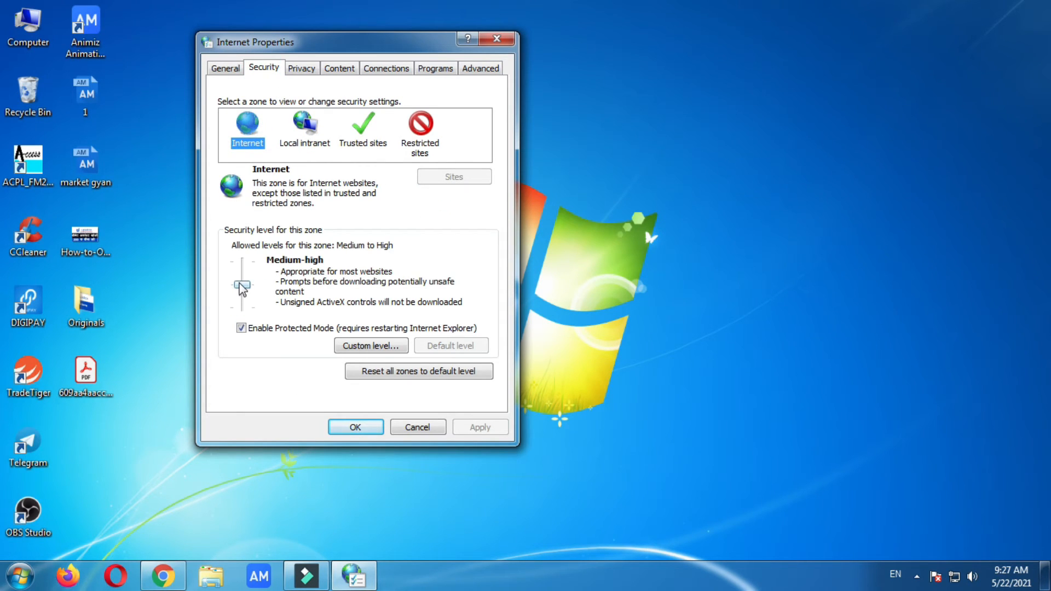
click(305, 141)
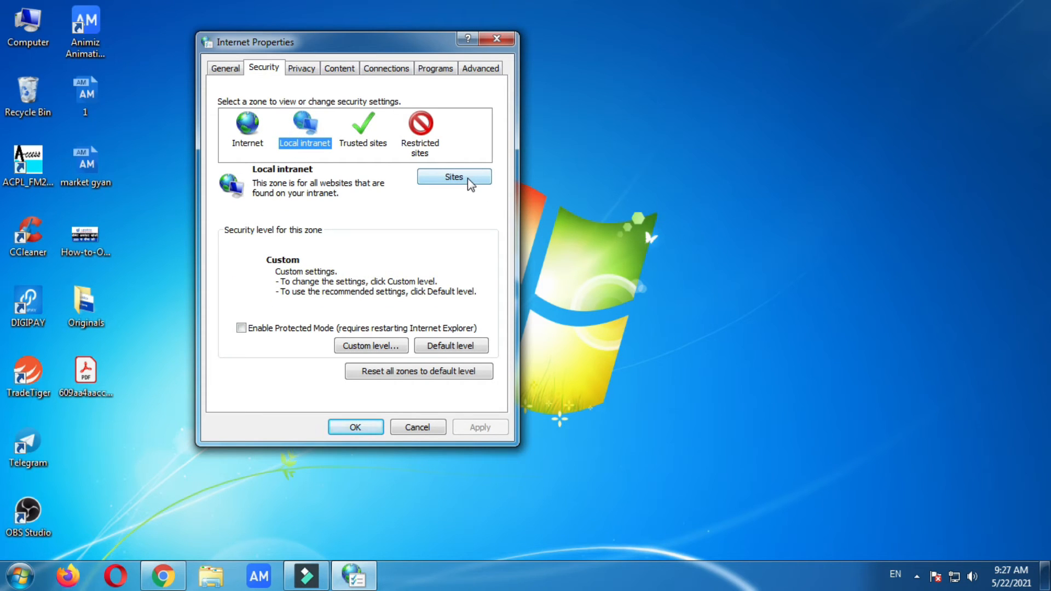
click(366, 137)
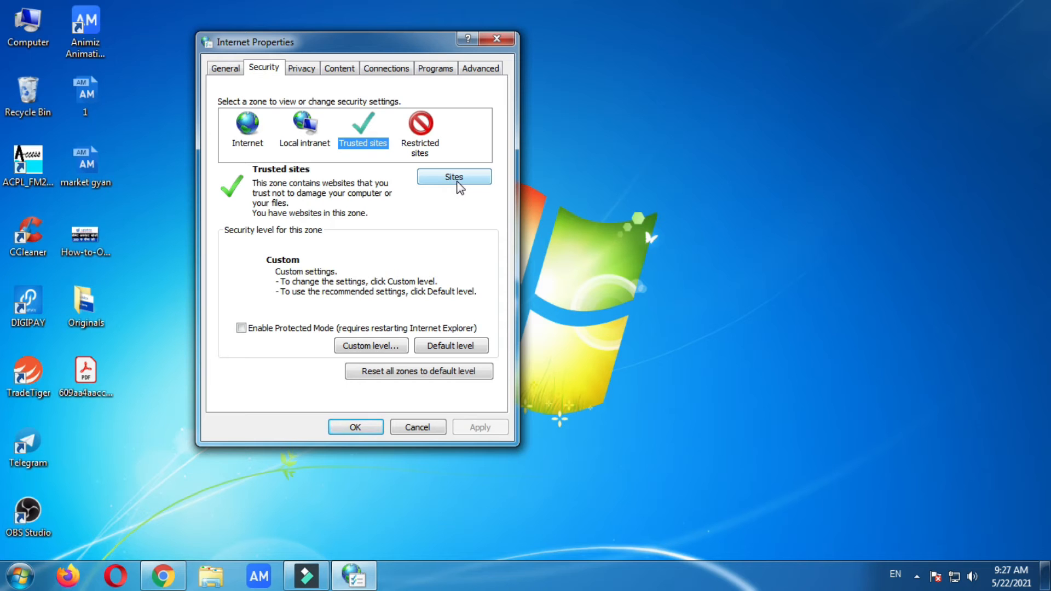
click(458, 185)
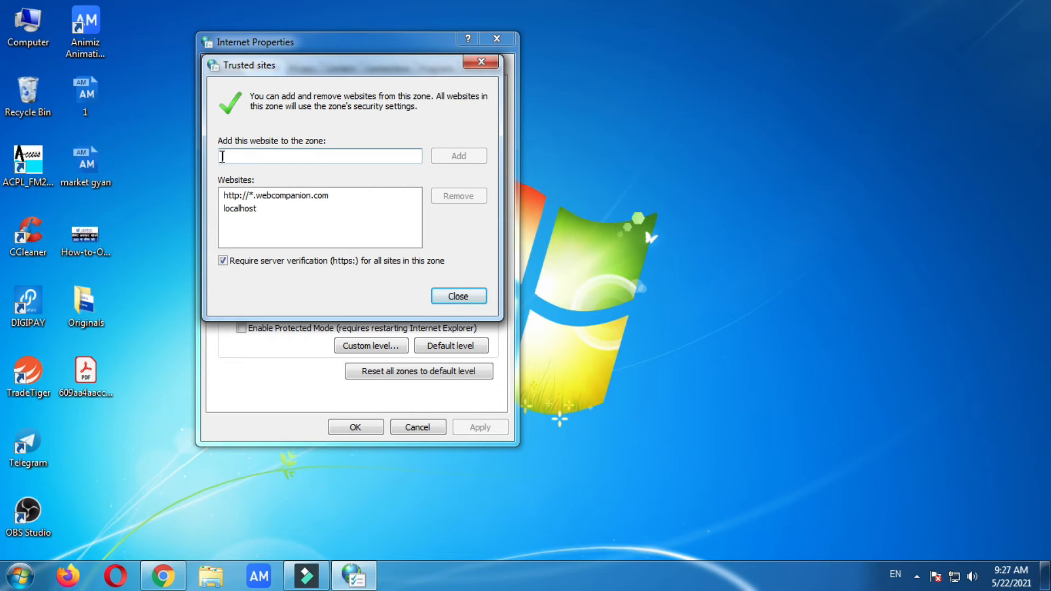
click(236, 154)
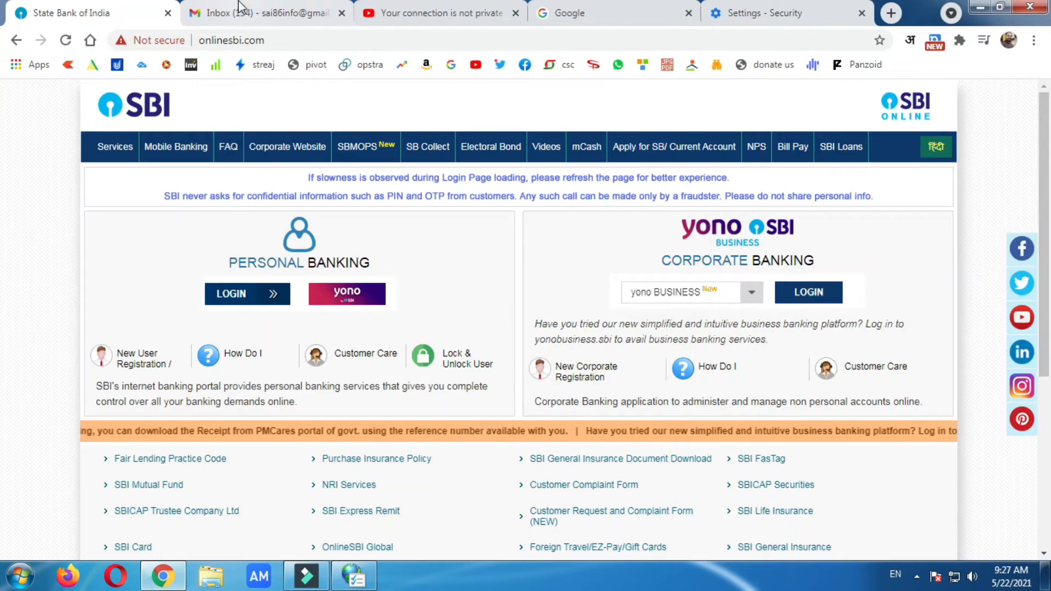
click(279, 40)
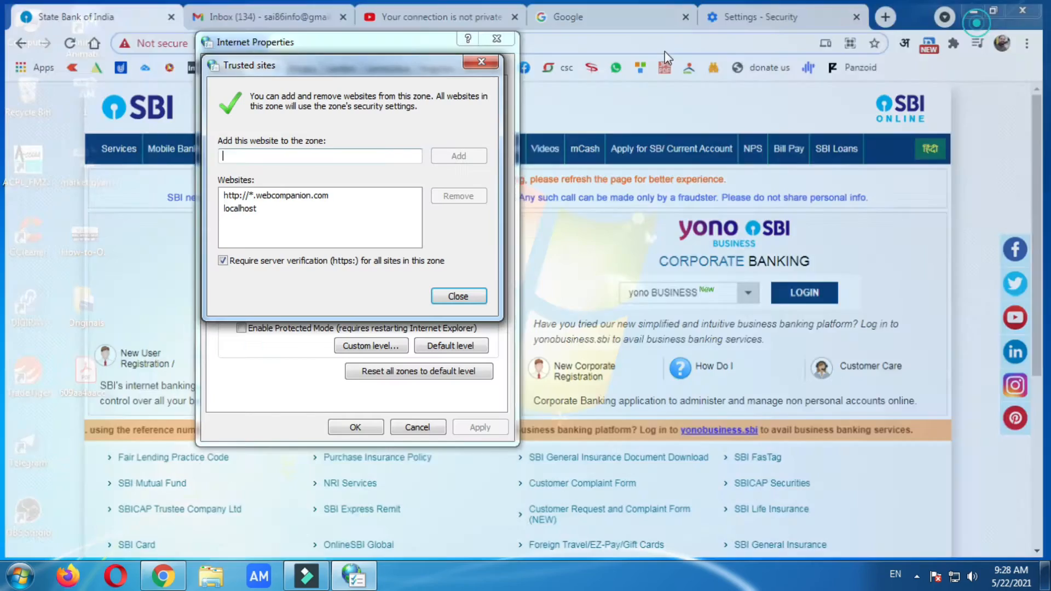
text(https://www.onlinesbi.com/)
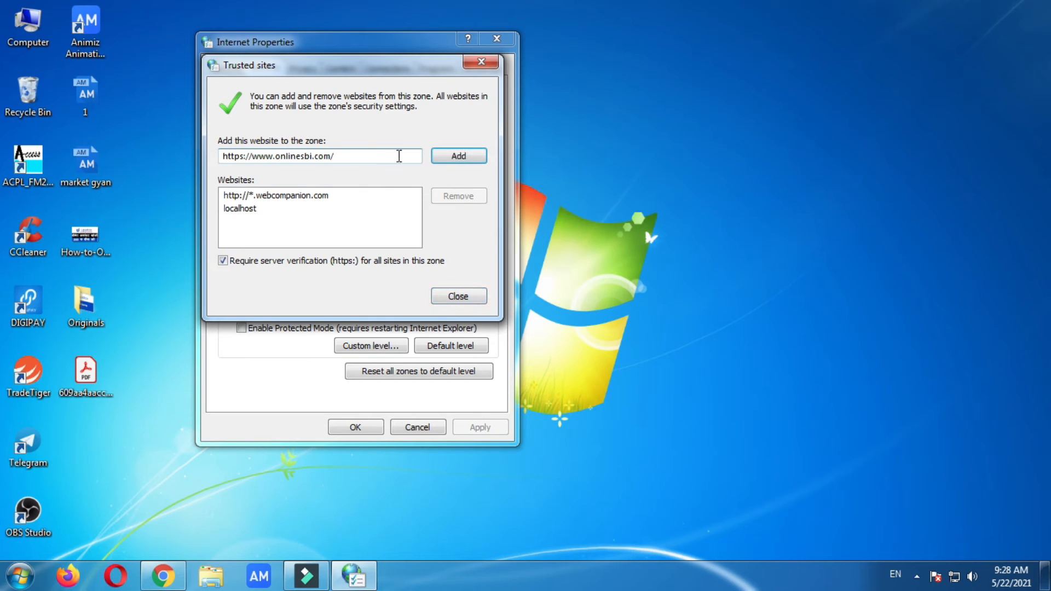
click(460, 158)
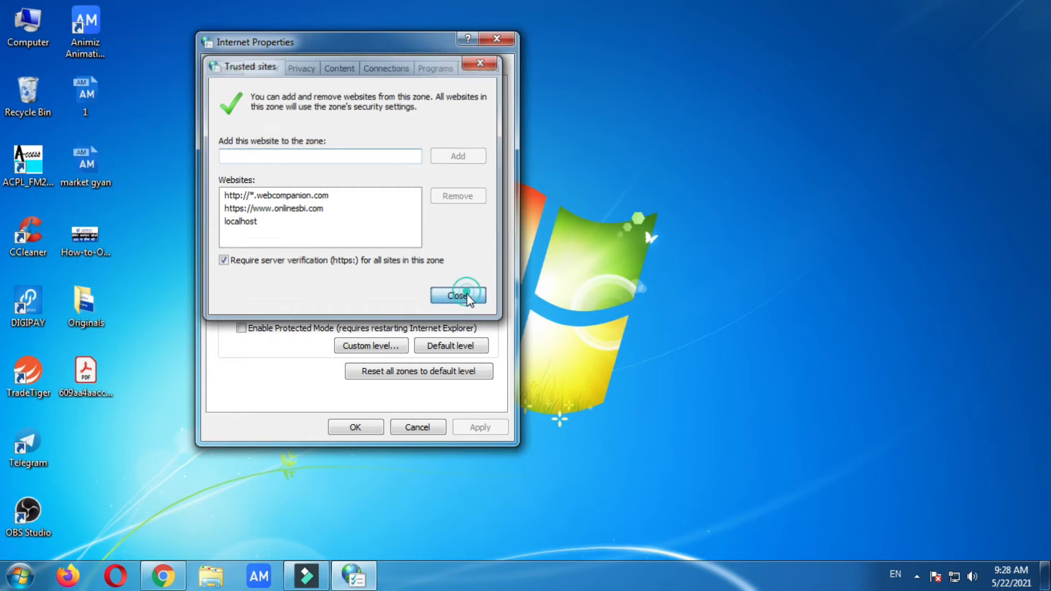
click(467, 296)
Check the list of websites in the Restricted sites zone and close it.
click(441, 155)
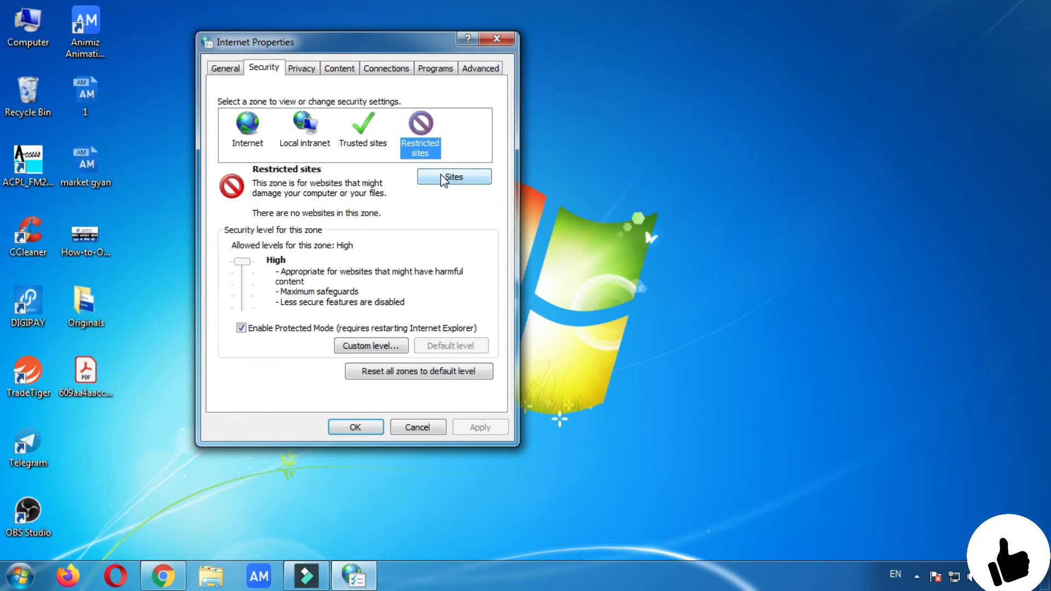
click(454, 177)
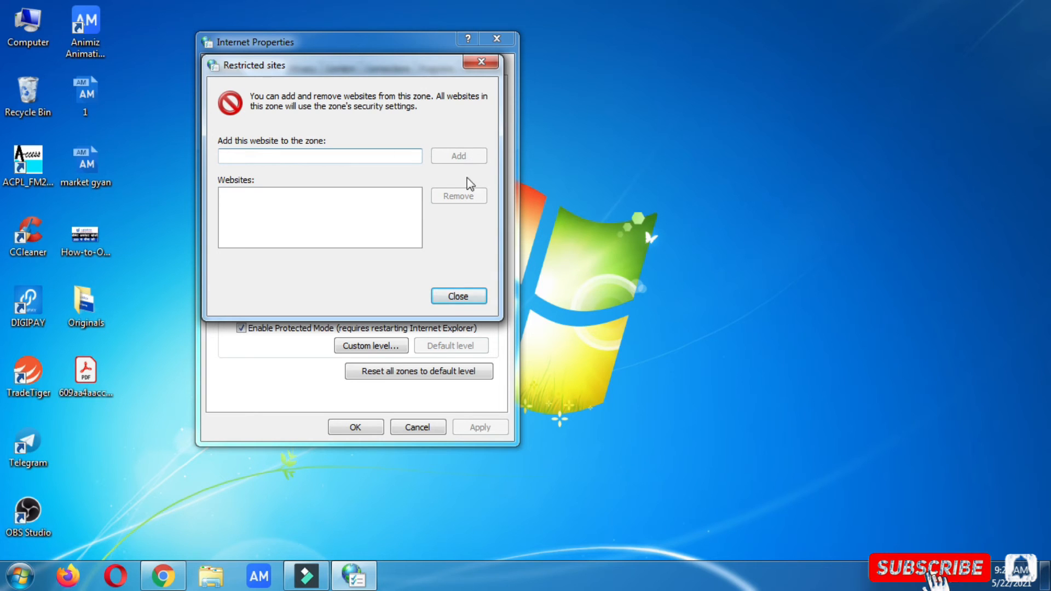
click(459, 294)
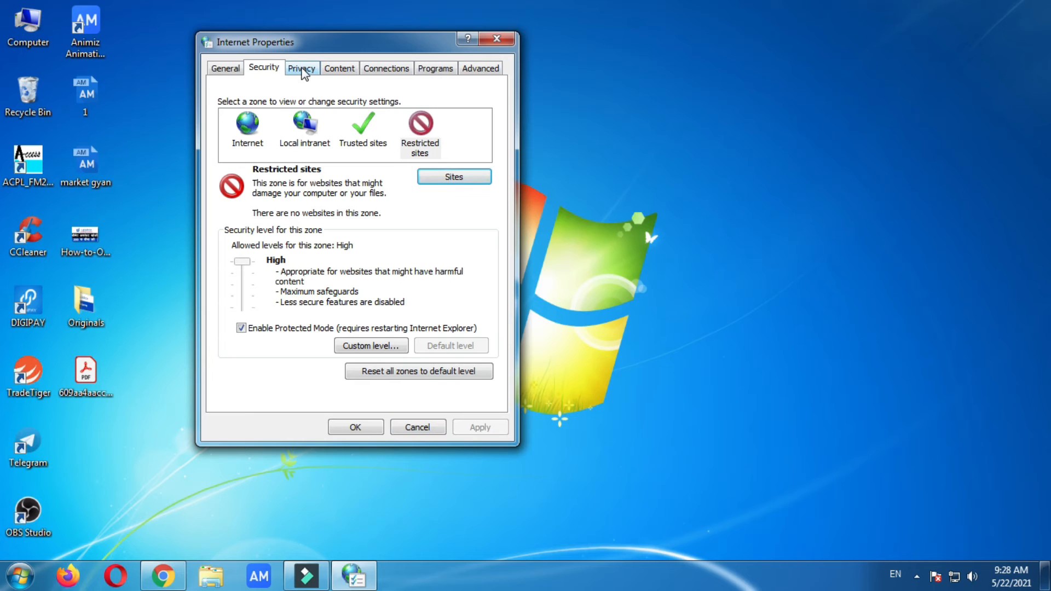
Review the Privacy, Content, Connections, Programs and Advanced settings, and close Internet Properties with its settings accepted.
click(300, 71)
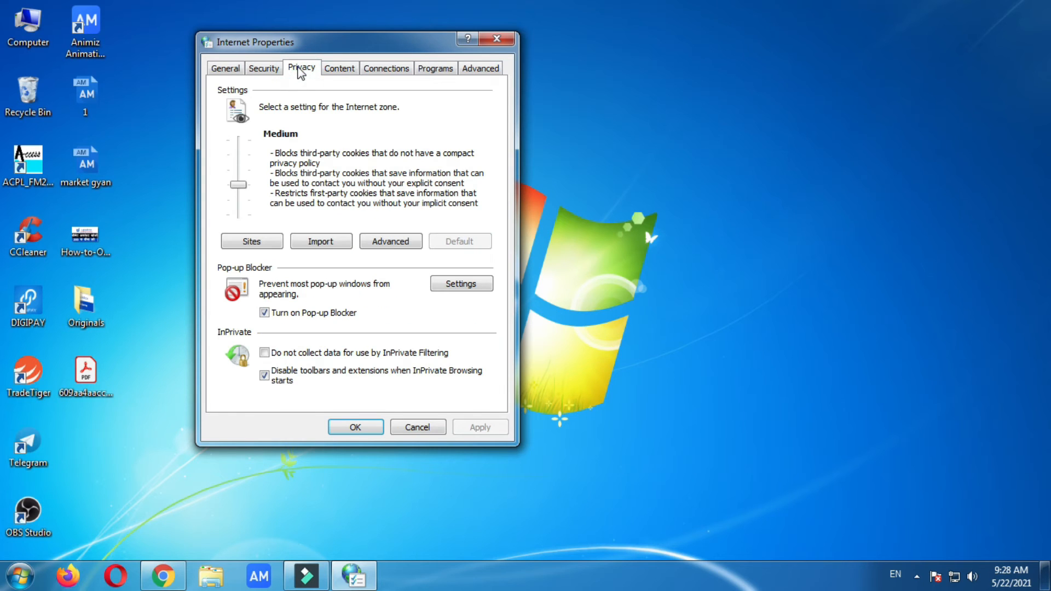
click(338, 69)
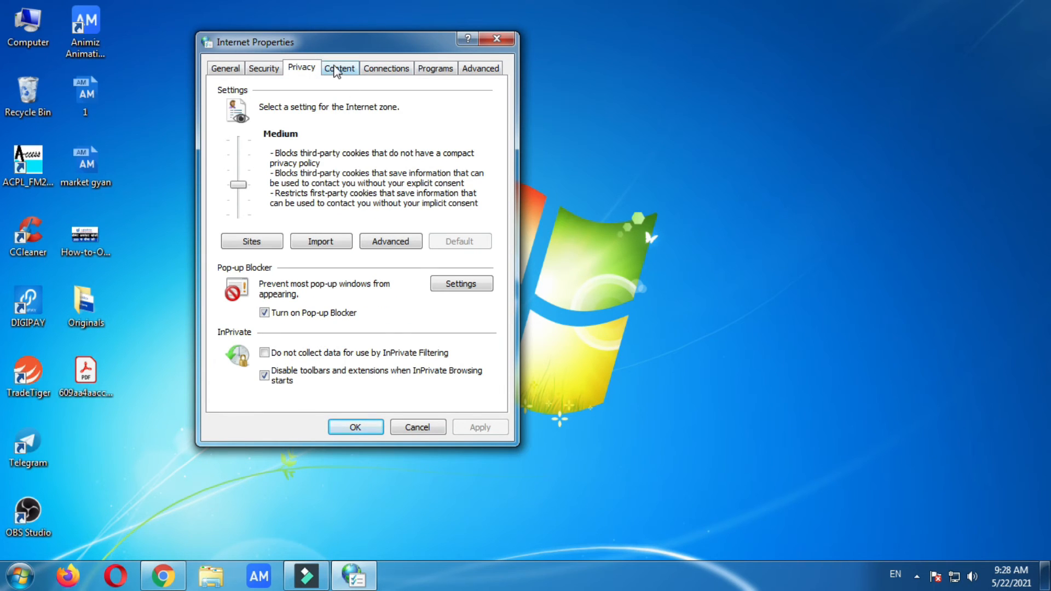
click(387, 68)
click(433, 70)
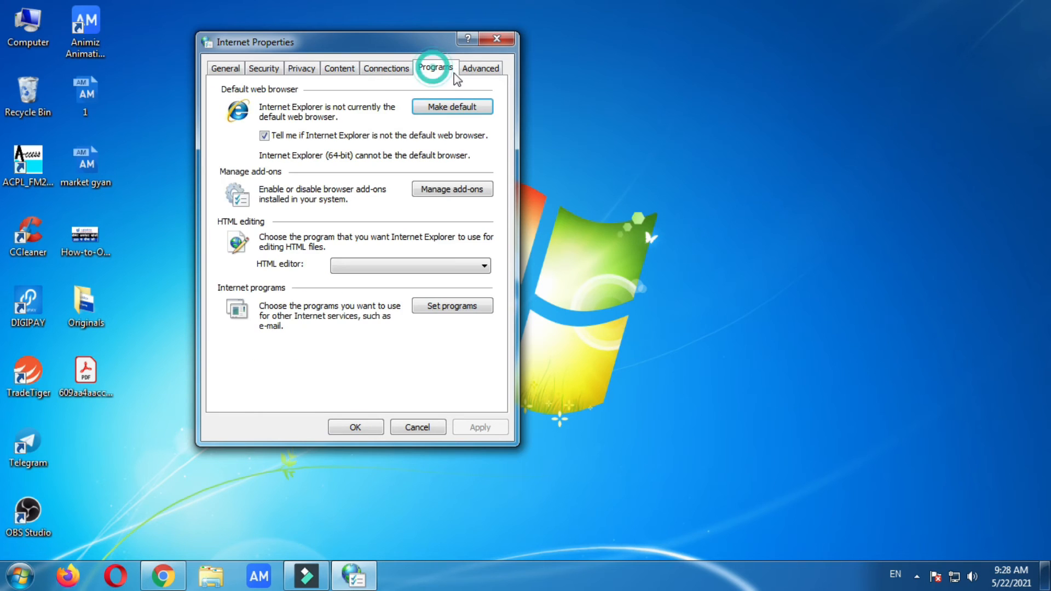
click(481, 74)
click(357, 427)
Search Control Panel for "time" and open the Date and Time settings.
right_click(426, 148)
click(471, 191)
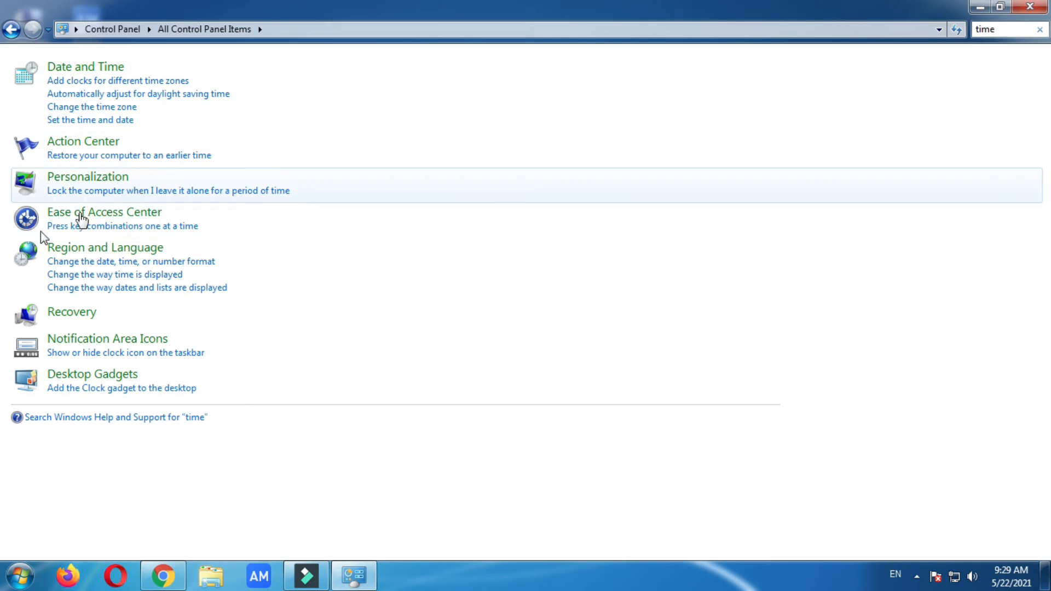
click(10, 32)
click(1010, 30)
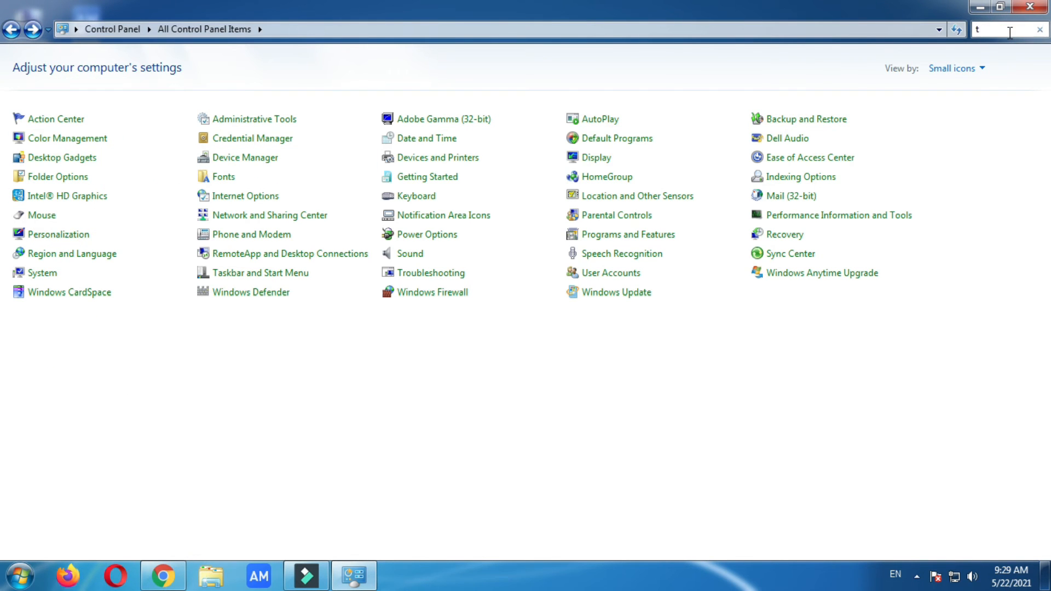
click(300, 89)
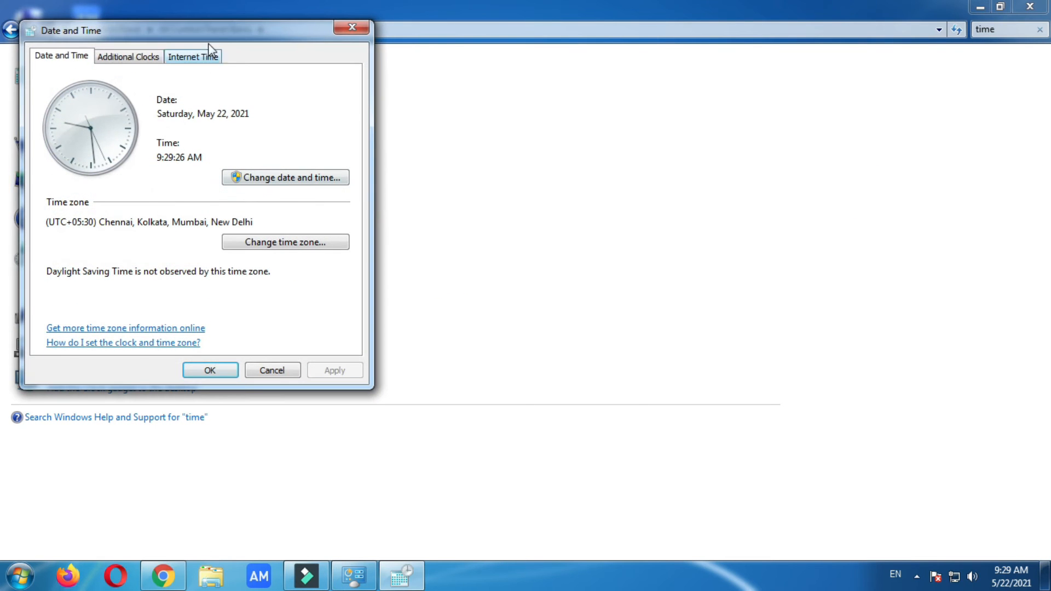
drag(209, 44, 470, 38)
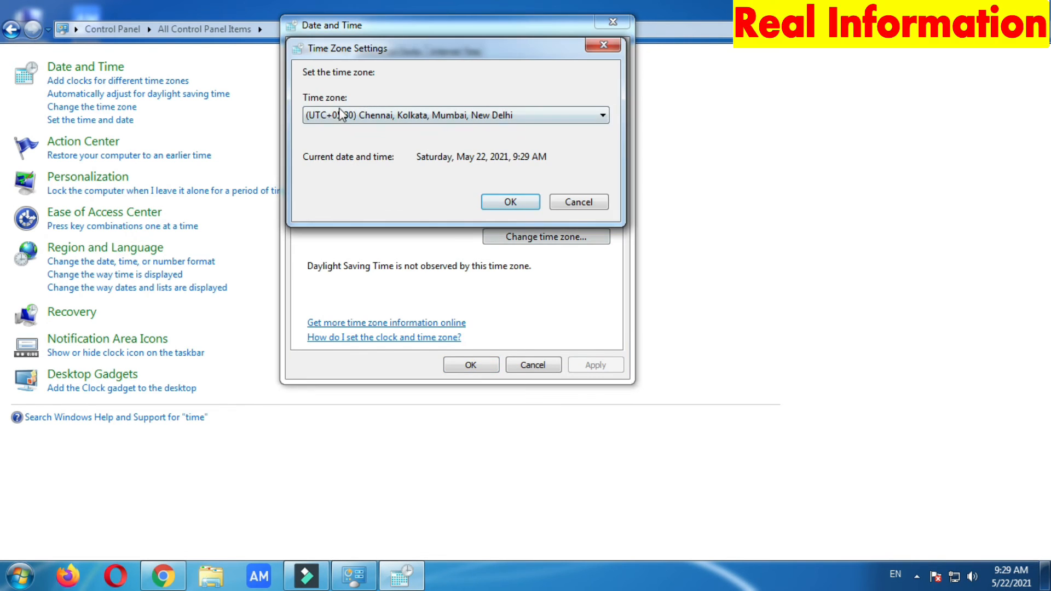
Set the time zone to (UTC+05:30) Chennai, Kolkata, Mumbai, New Delhi and accept the Date and Time settings.
click(513, 116)
click(510, 116)
click(510, 202)
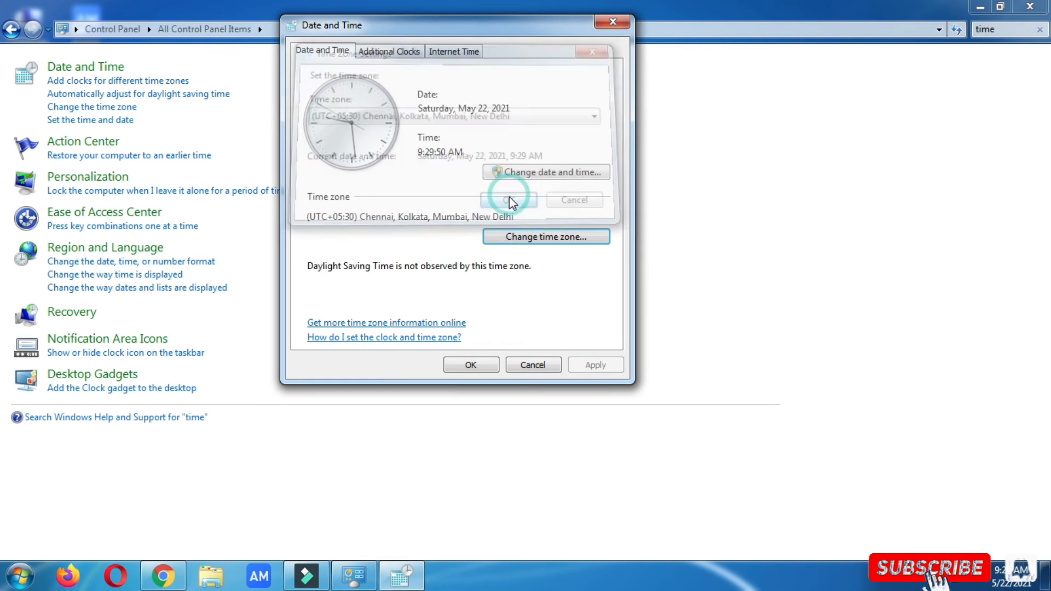
click(460, 365)
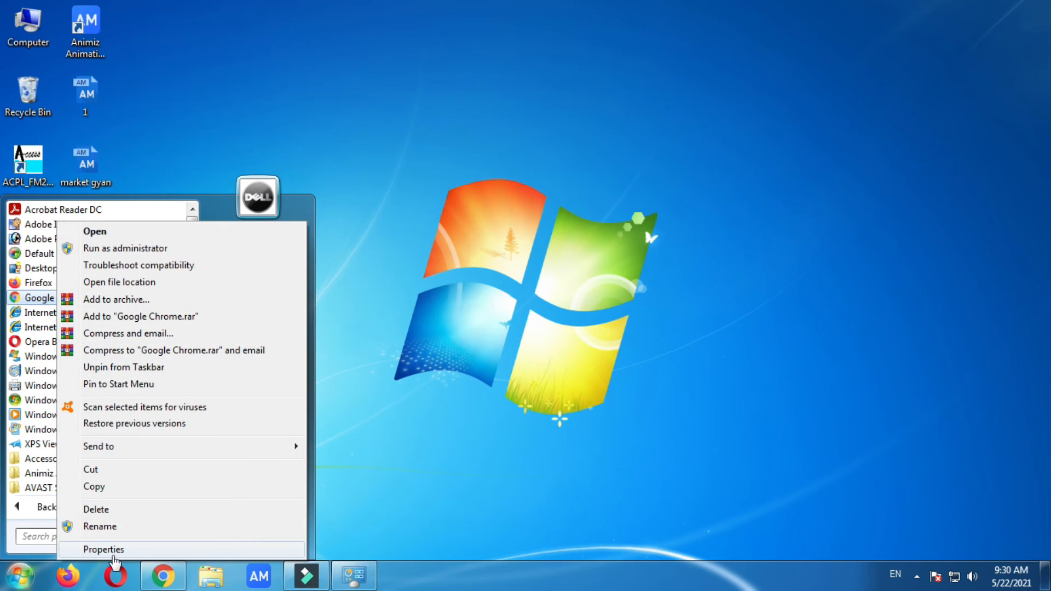
Append -ignore-certificate-errors to the Target of the Google Chrome shortcut and save the properties with administrator permission.
click(110, 549)
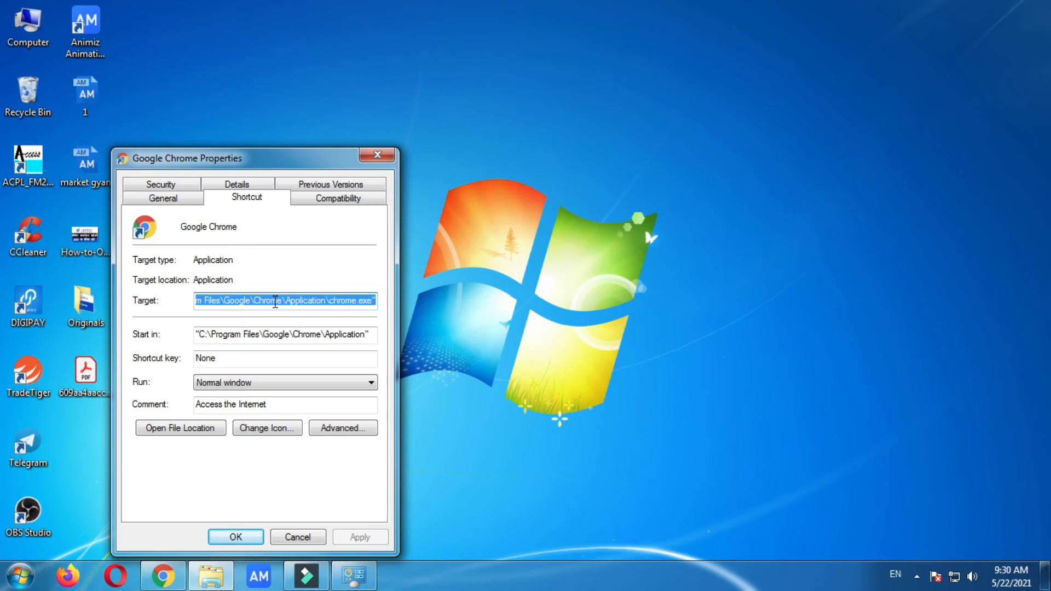
key(End)
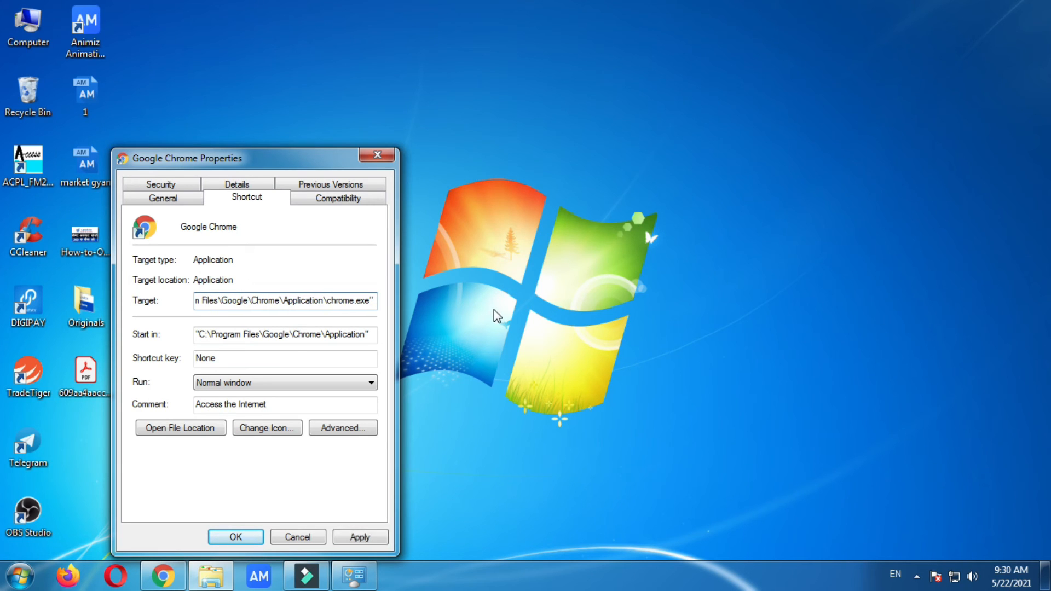
text(-)
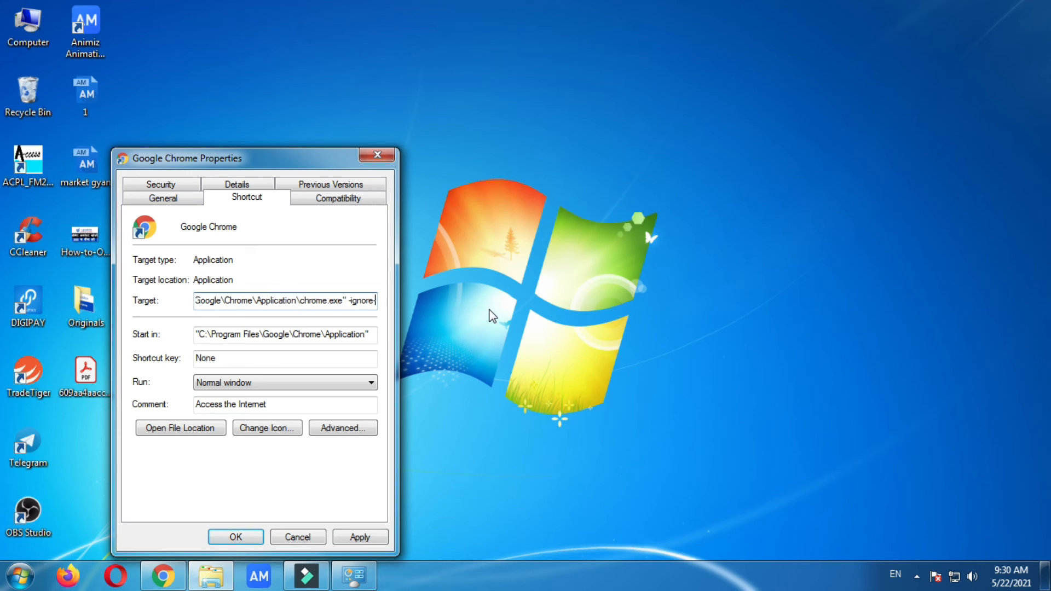
text(-ignore-certificate-)
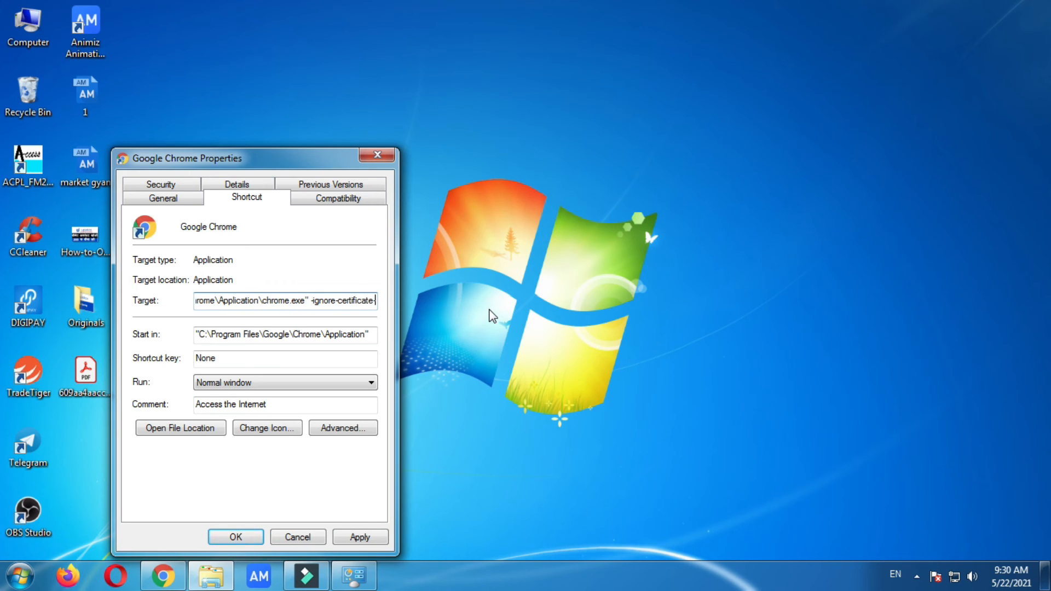
text(errors)
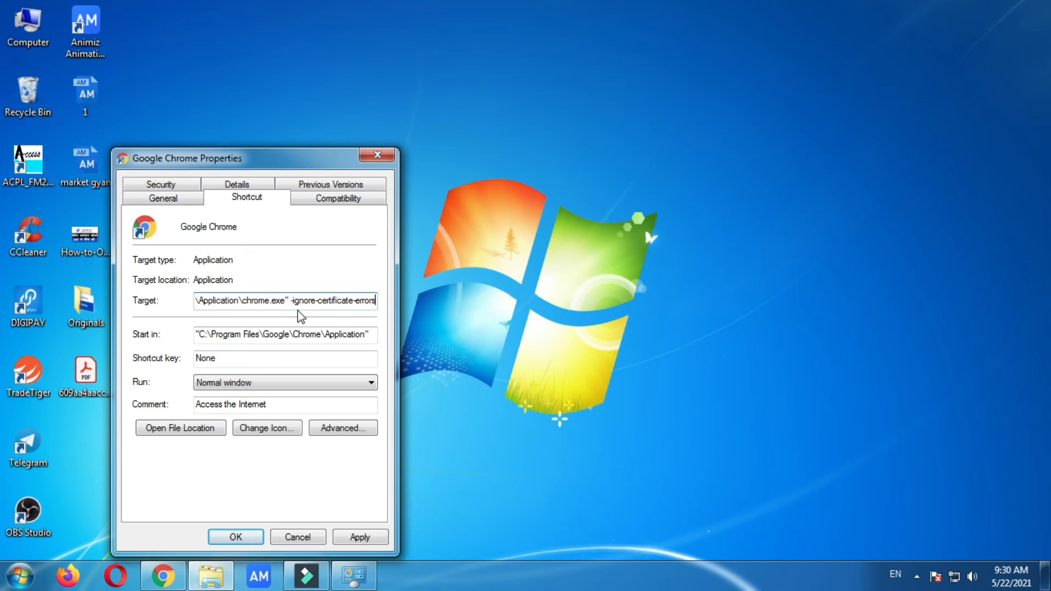
click(359, 537)
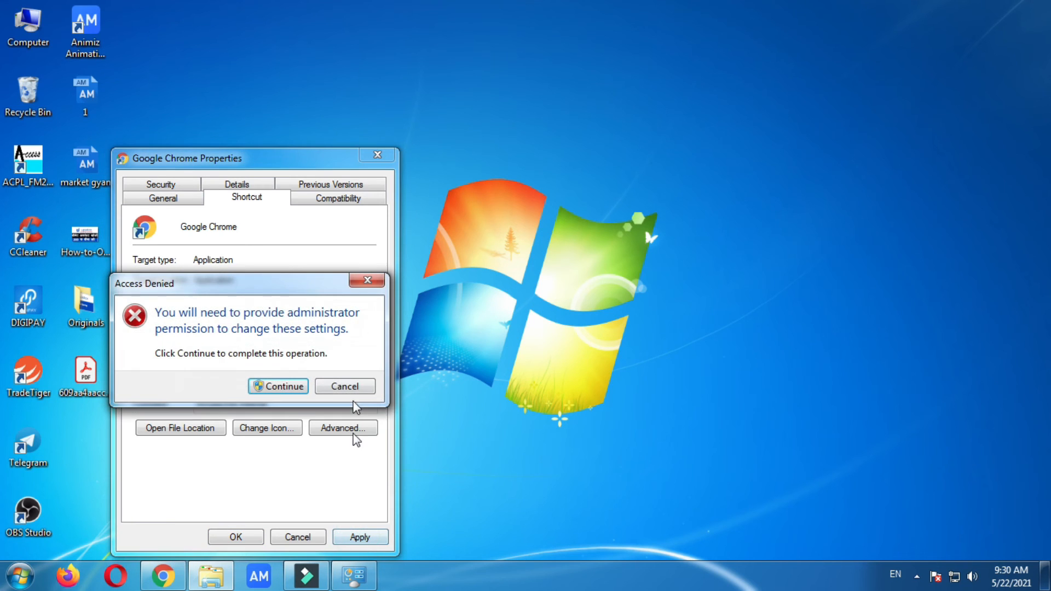
click(272, 387)
click(236, 536)
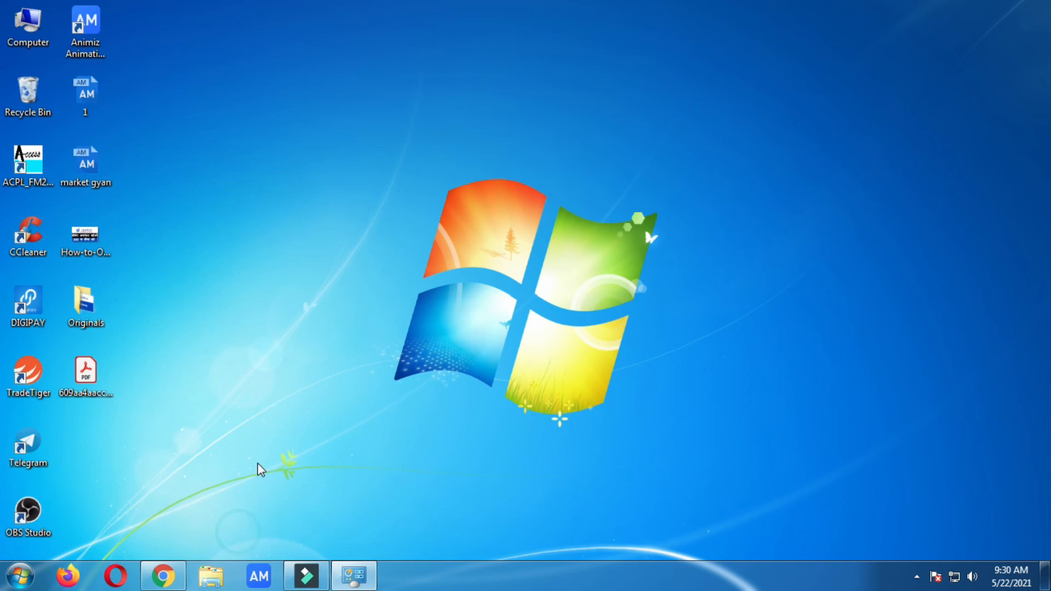
right_click(270, 154)
click(296, 201)
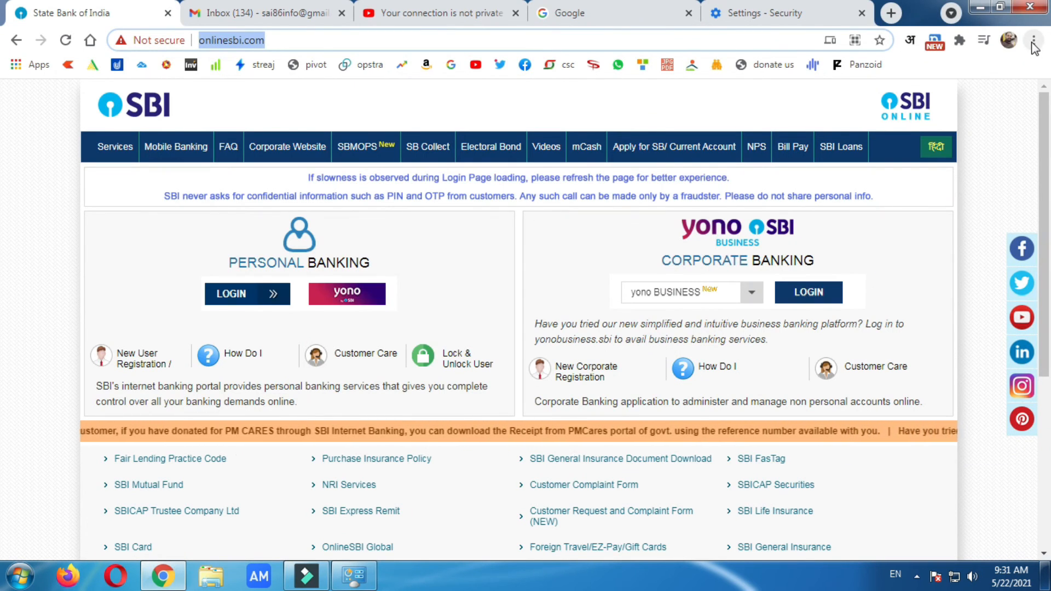
Switch to Chrome, open its About Google Chrome page and check the browser's update status.
click(1034, 42)
mouse_move(893, 321)
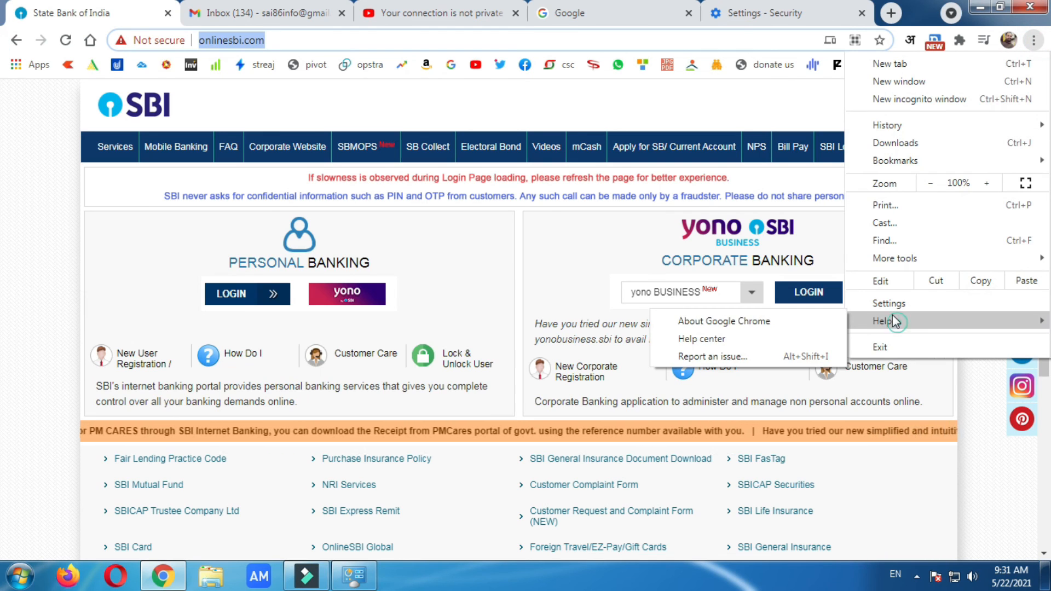
click(721, 321)
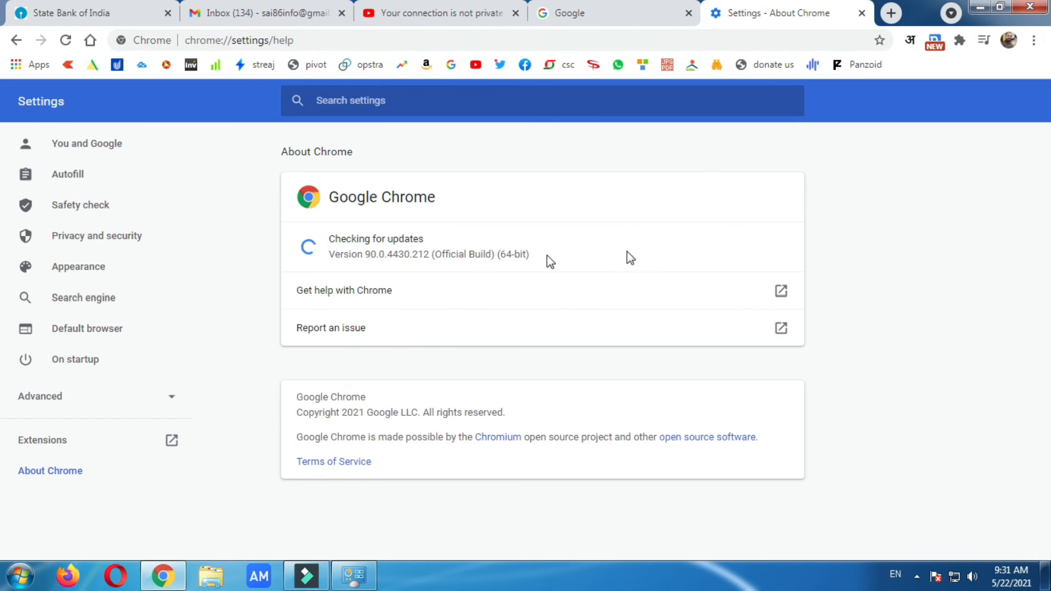
click(319, 246)
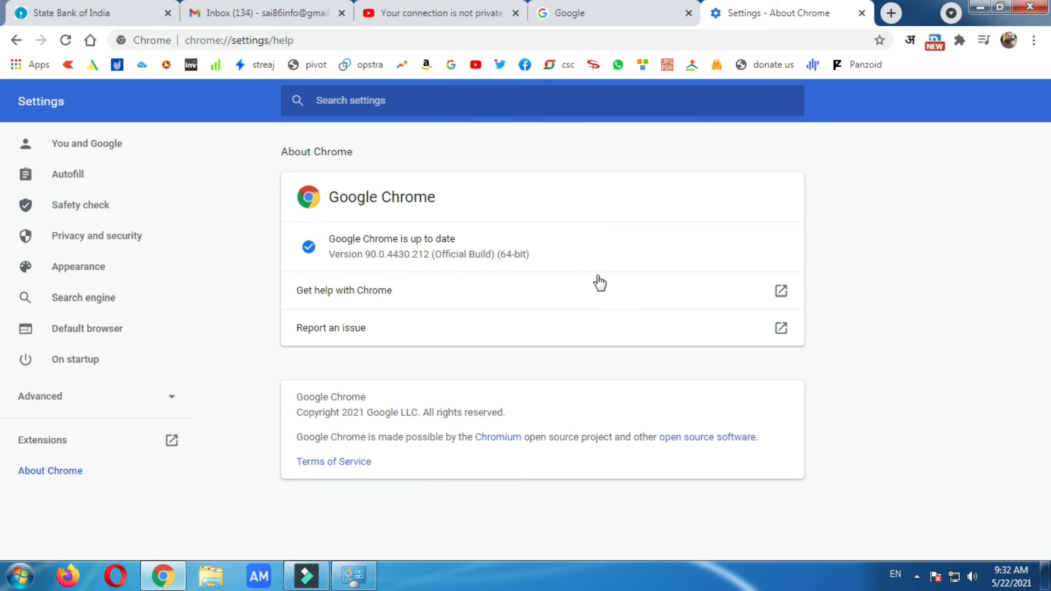
drag(332, 242, 456, 248)
click(561, 250)
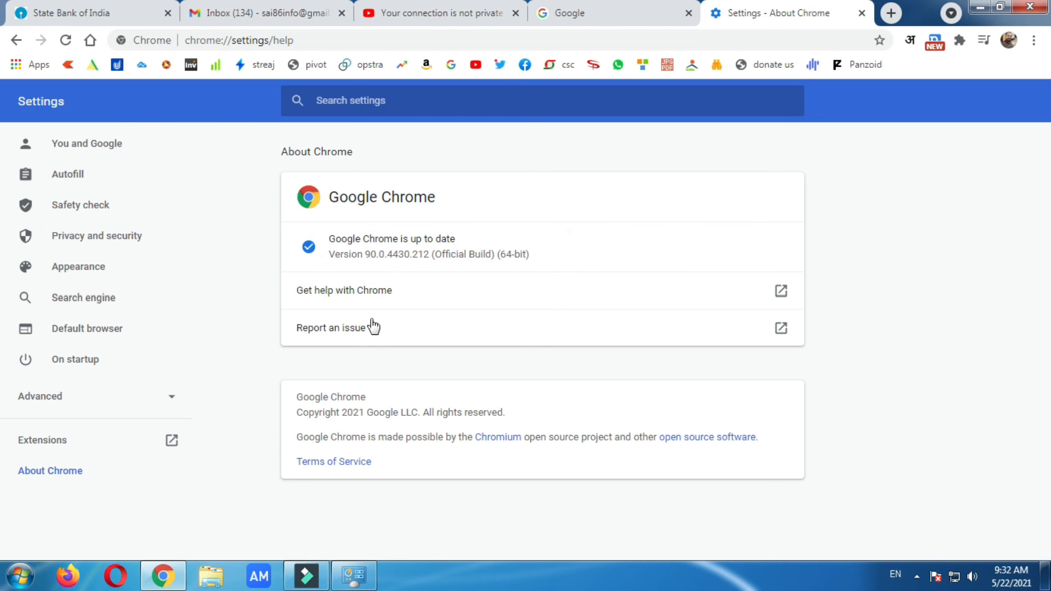